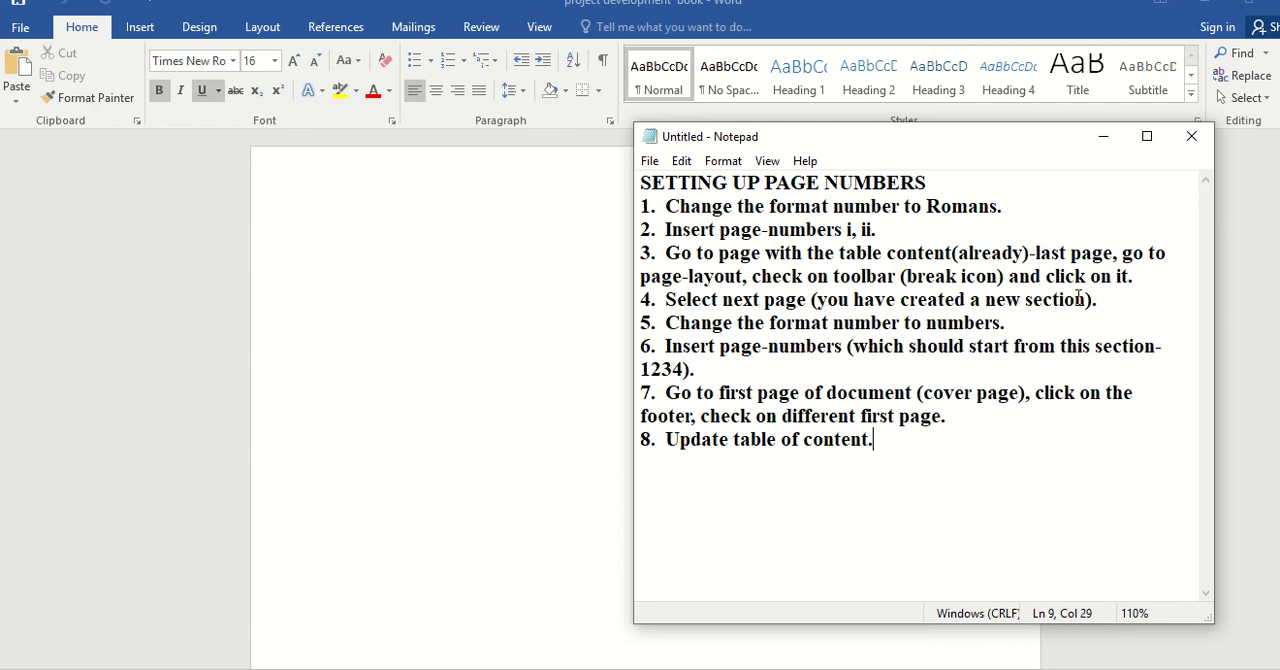
# Minimize the Notepad instructions and look through the project development document before returning to its blank cover page.
pyautogui.click(1112, 141)
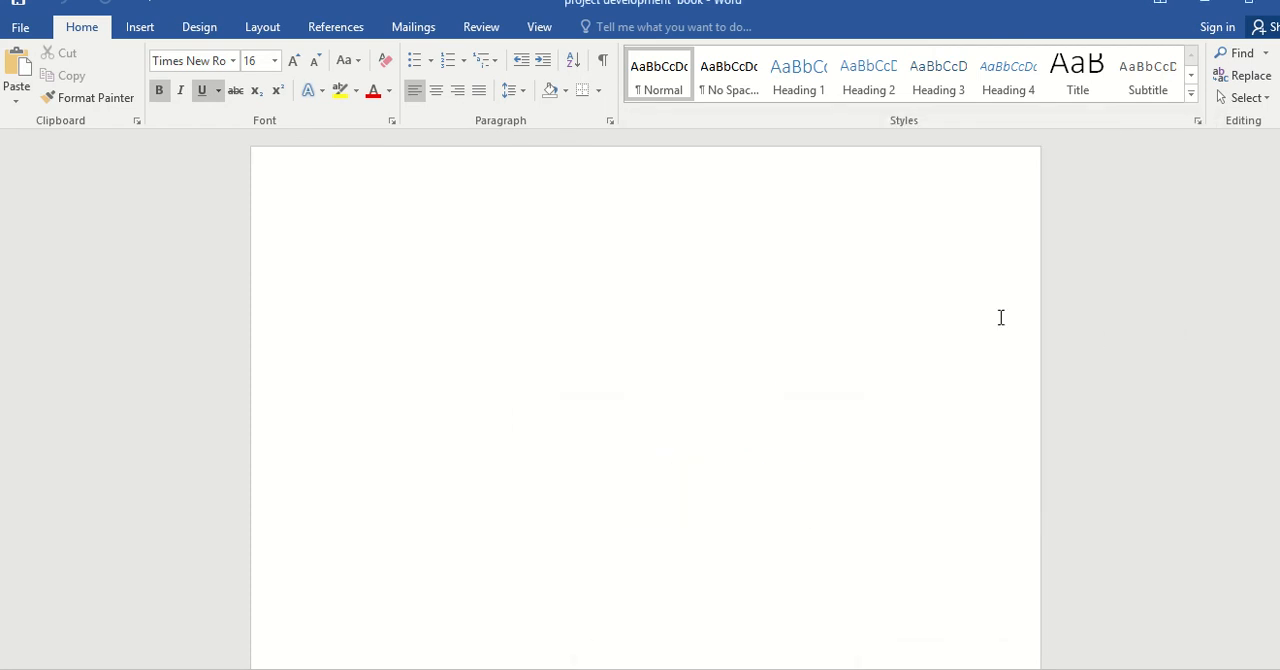
pyautogui.press('Return')
pyautogui.press('Return')
pyautogui.moveTo(1278, 150); pyautogui.dragTo(1278, 196)
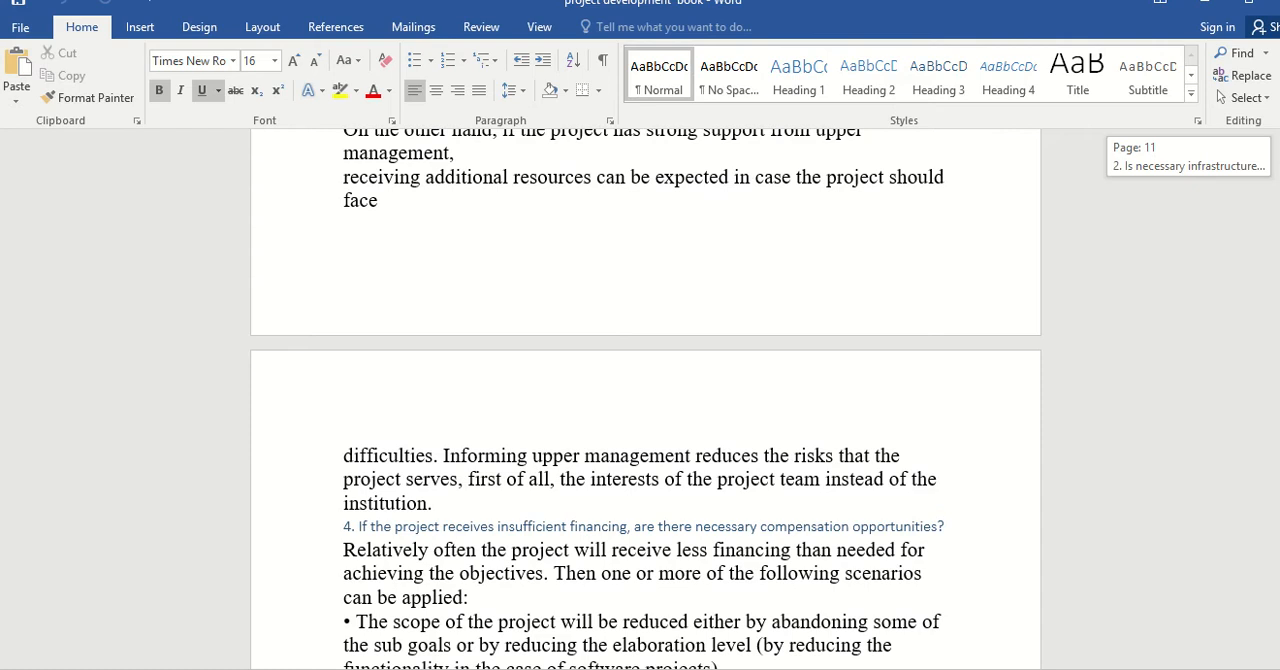
pyautogui.moveTo(1279, 304); pyautogui.dragTo(1278, 165)
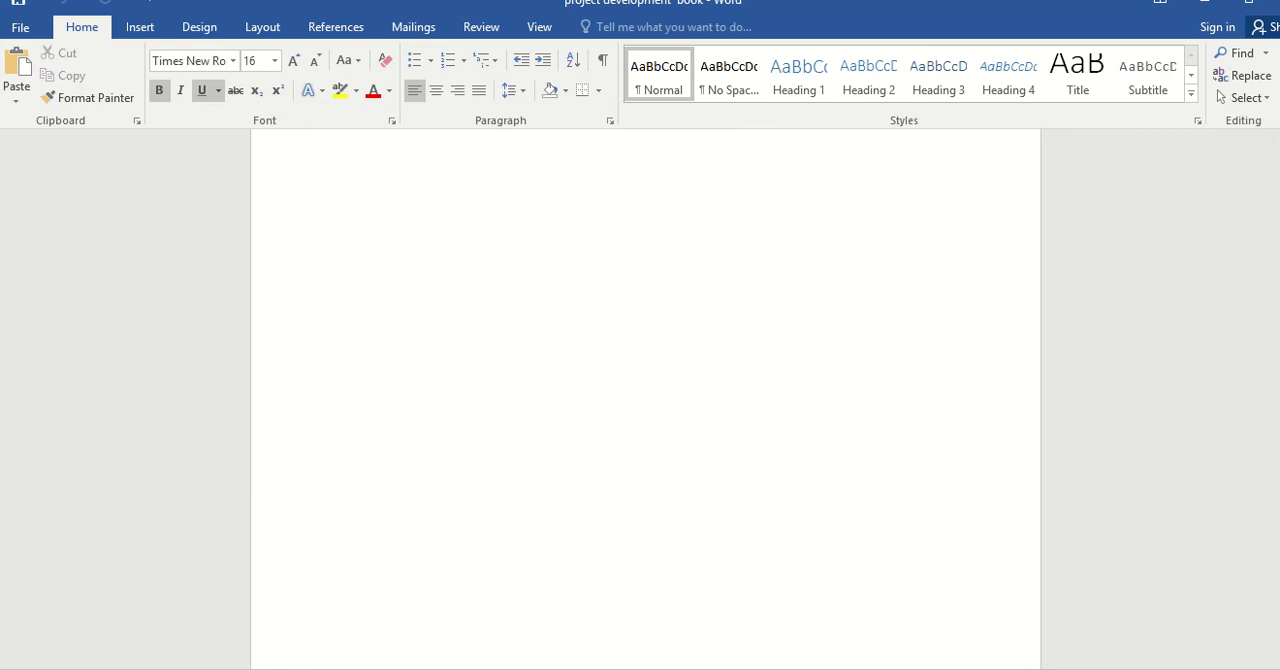
# Apply a Box page border with a 2 ¼ pt width to the first page of this section only.
pyautogui.doubleClick(748, 394)
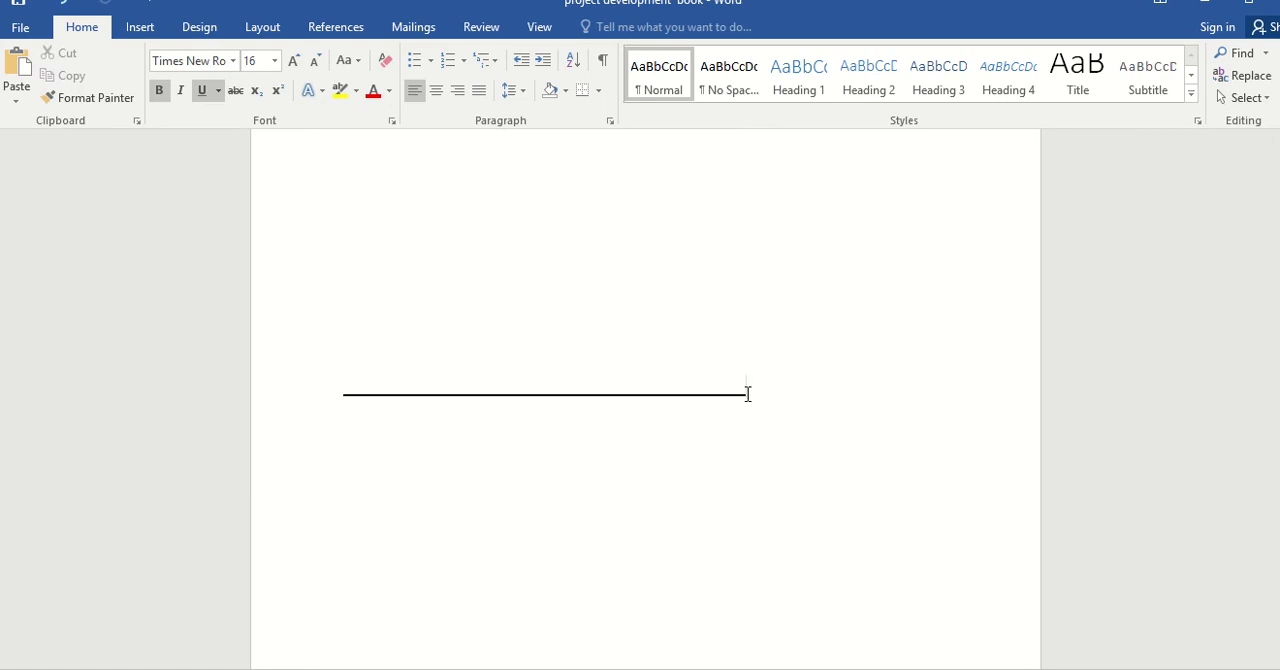
pyautogui.hotkey('ctrl', 'z')
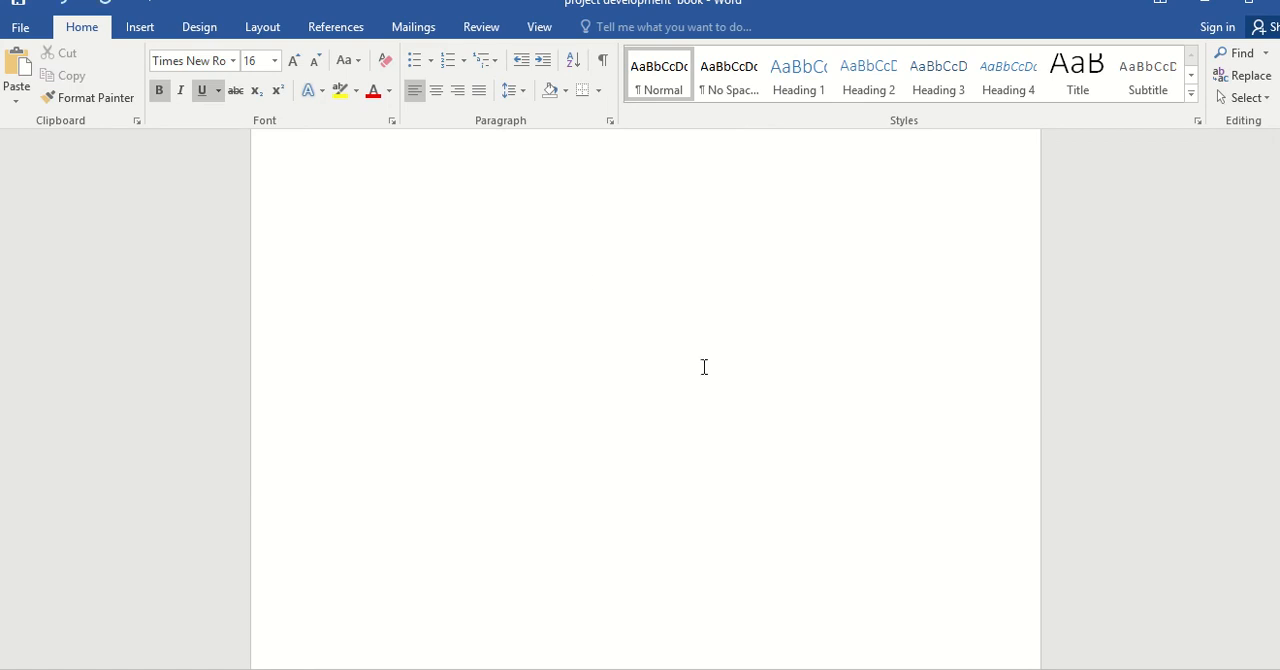
pyautogui.click(203, 30)
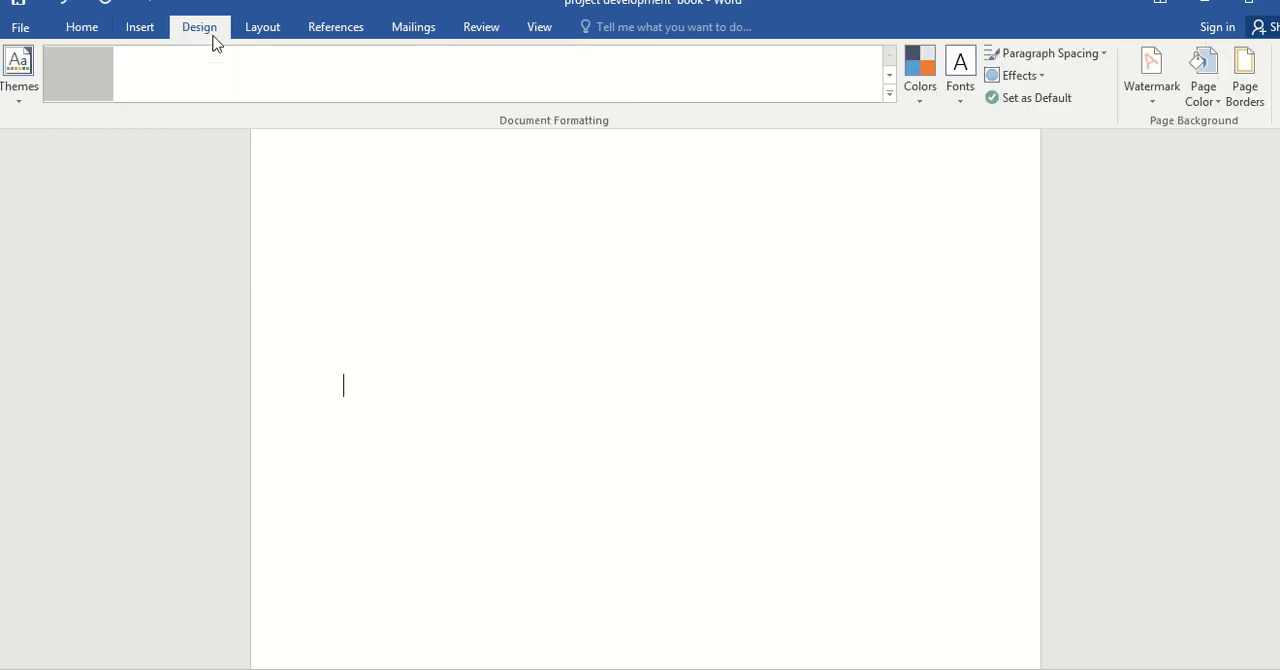
pyautogui.click(1248, 100)
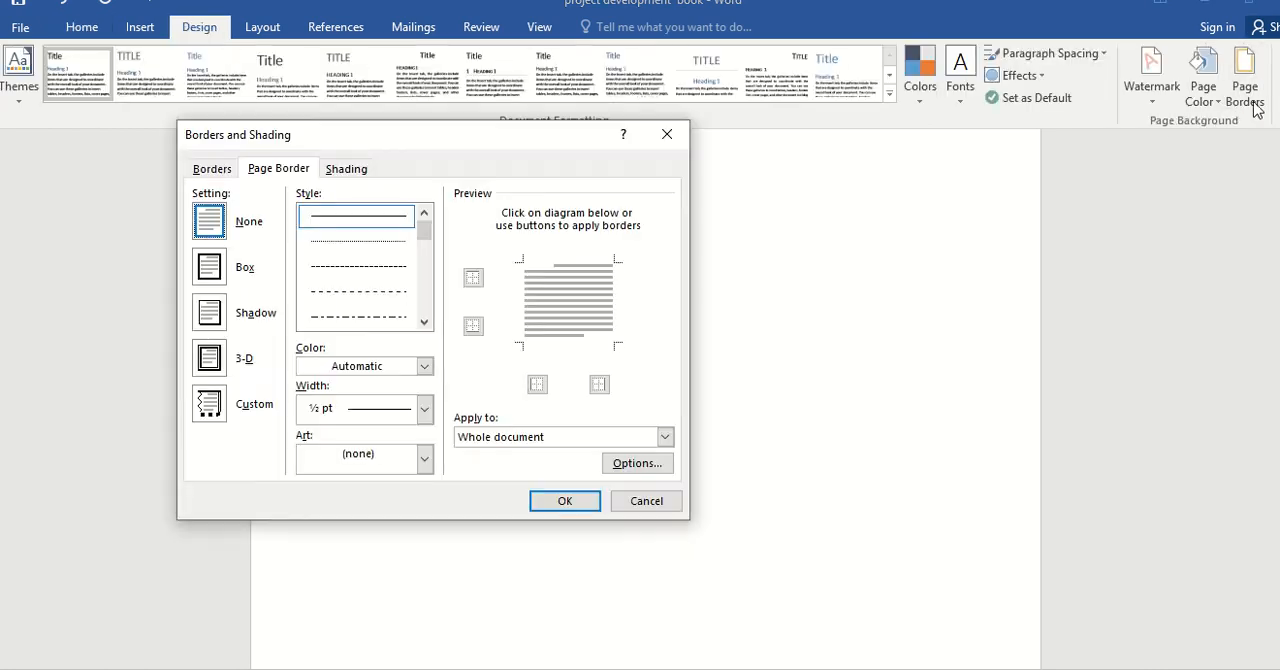
pyautogui.click(217, 268)
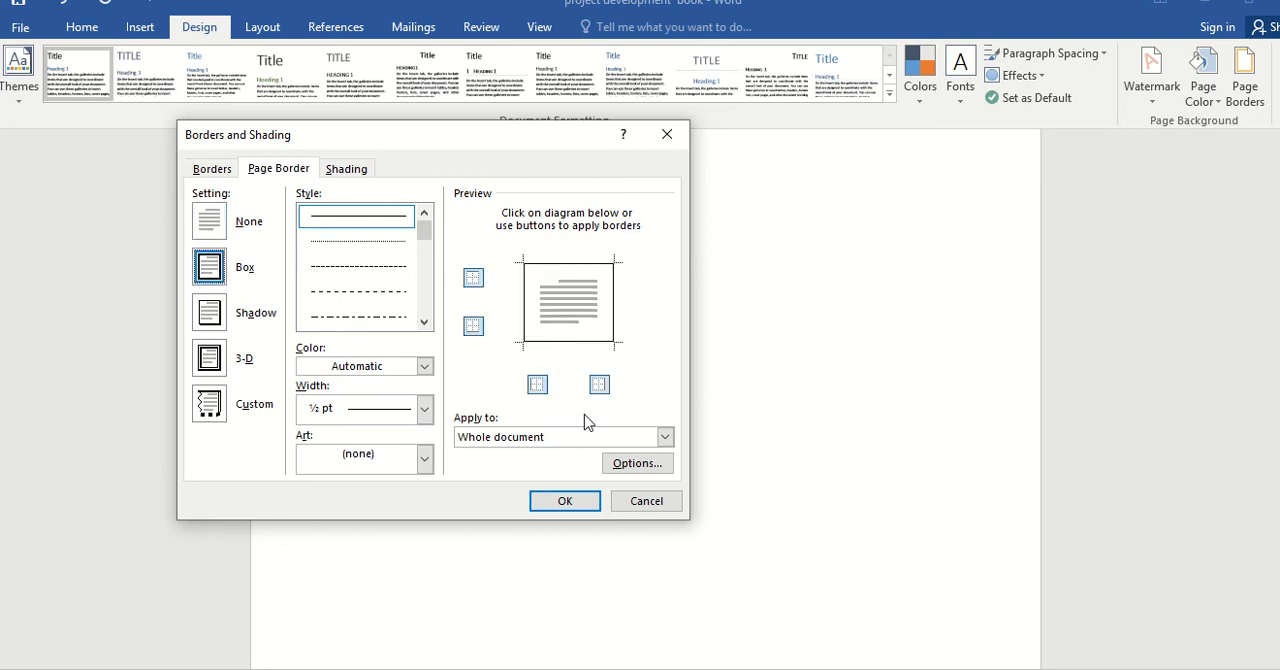
pyautogui.click(662, 437)
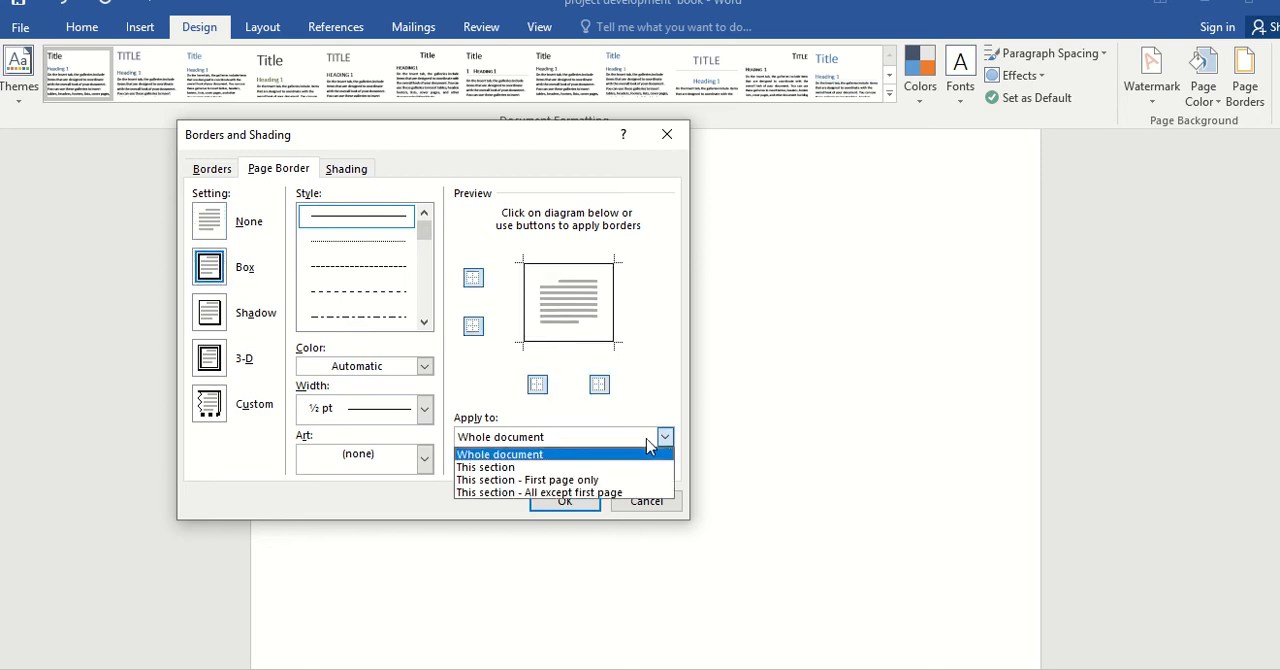
pyautogui.click(543, 480)
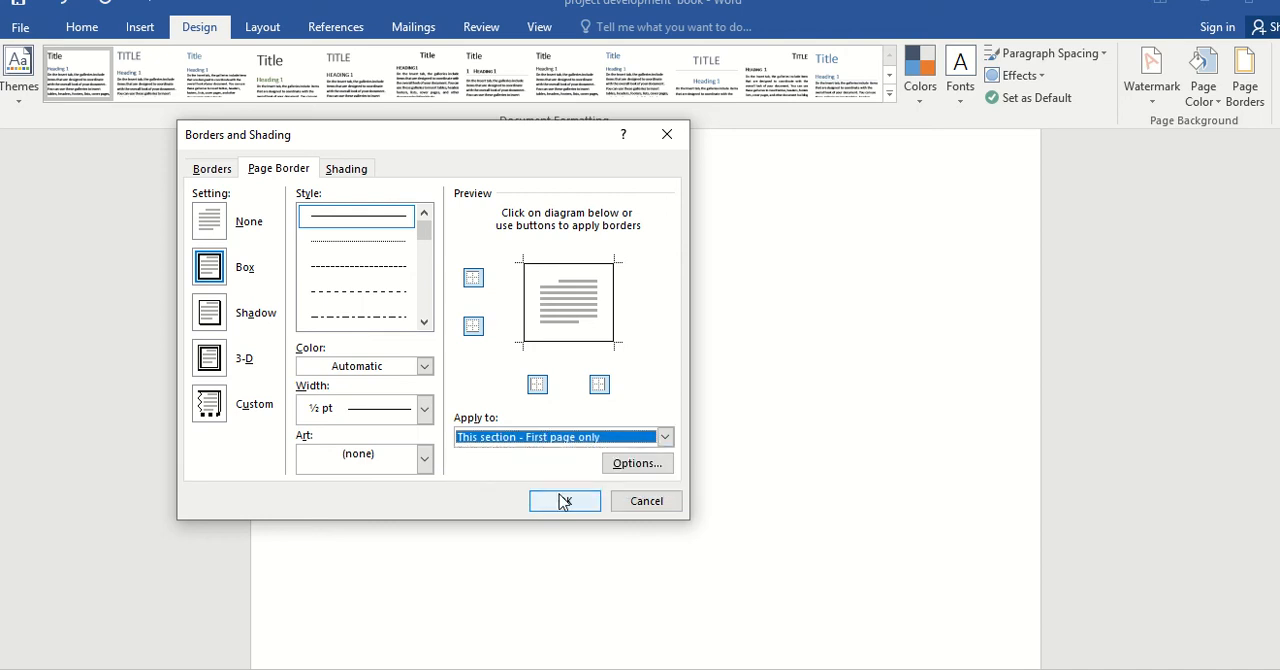
pyautogui.click(390, 412)
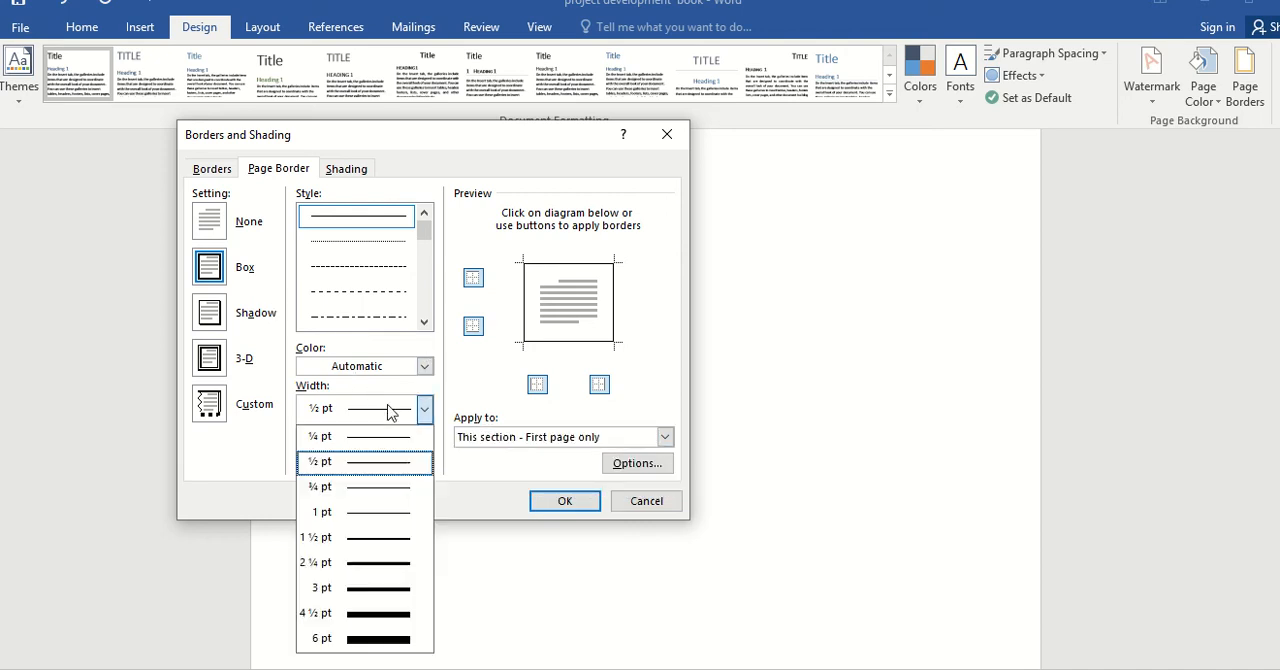
pyautogui.click(383, 563)
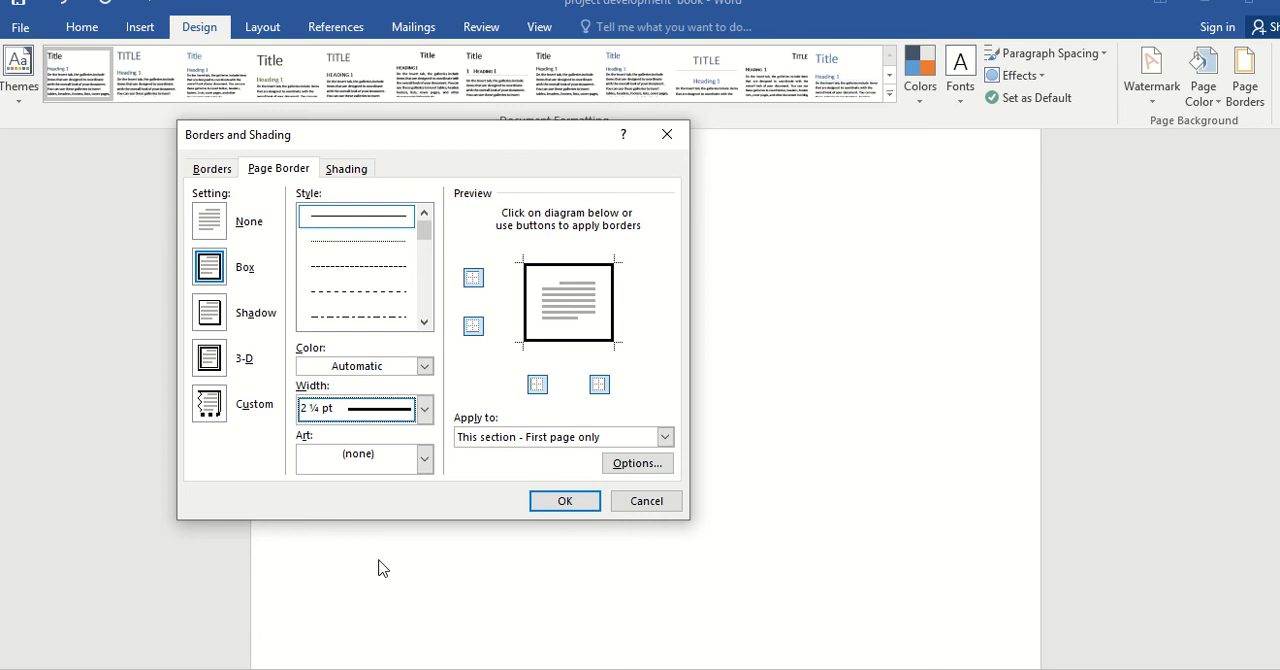
pyautogui.click(560, 502)
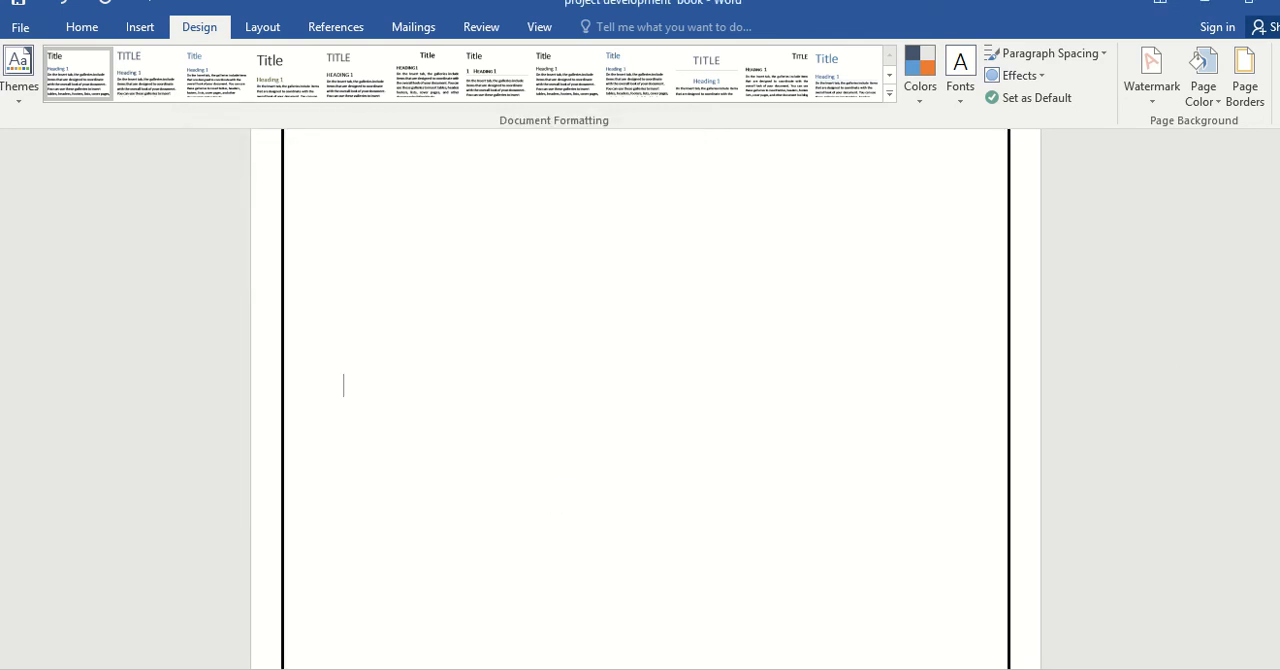
# Set the page number format to lowercase Roman numerals (i, ii, iii), continuing from the previous section.
pyautogui.moveTo(1279, 155); pyautogui.dragTo(1279, 163)
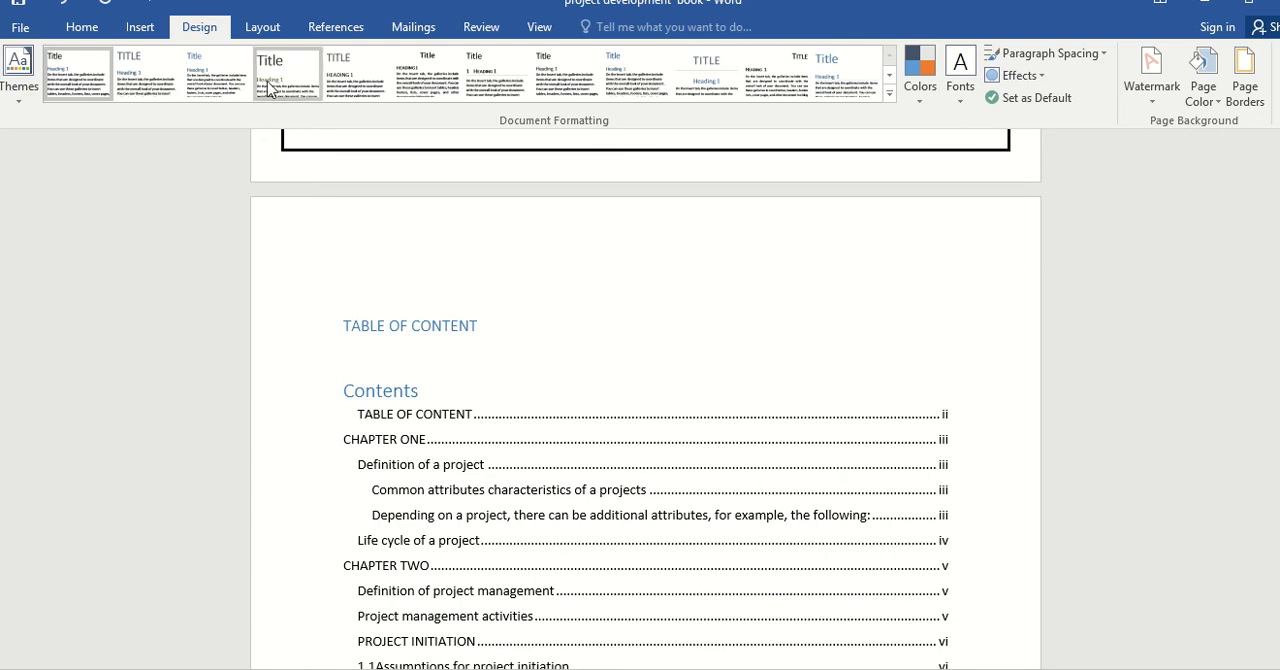
pyautogui.click(139, 32)
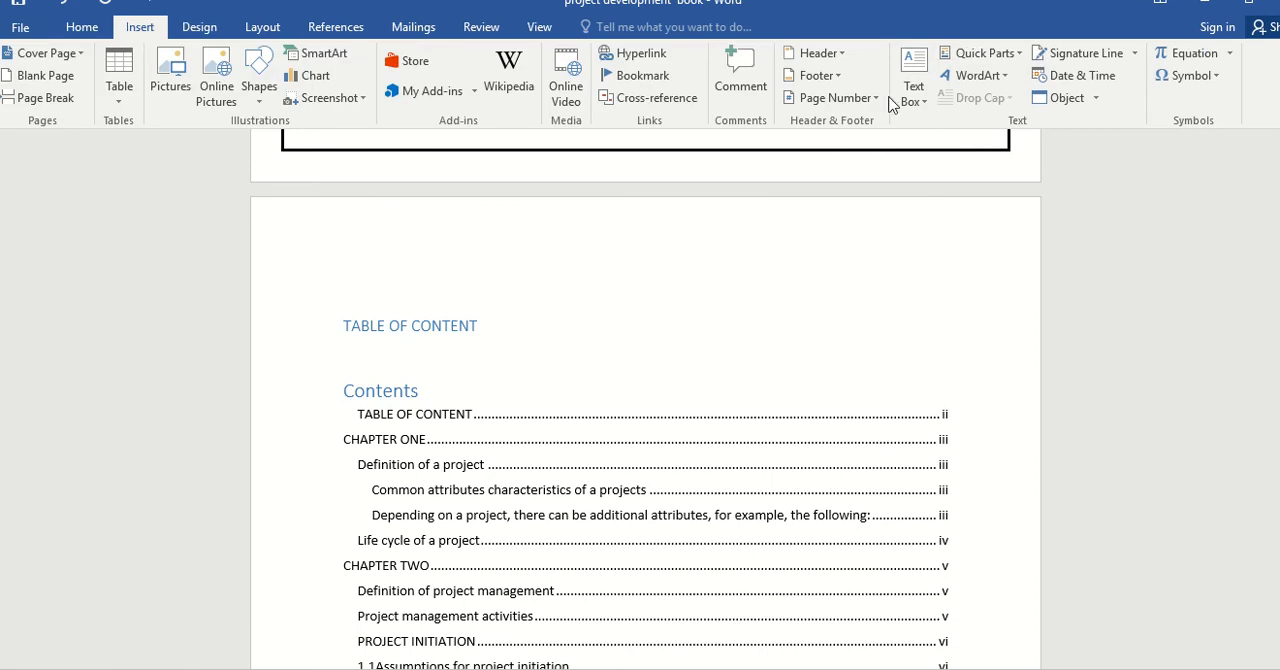
pyautogui.click(857, 97)
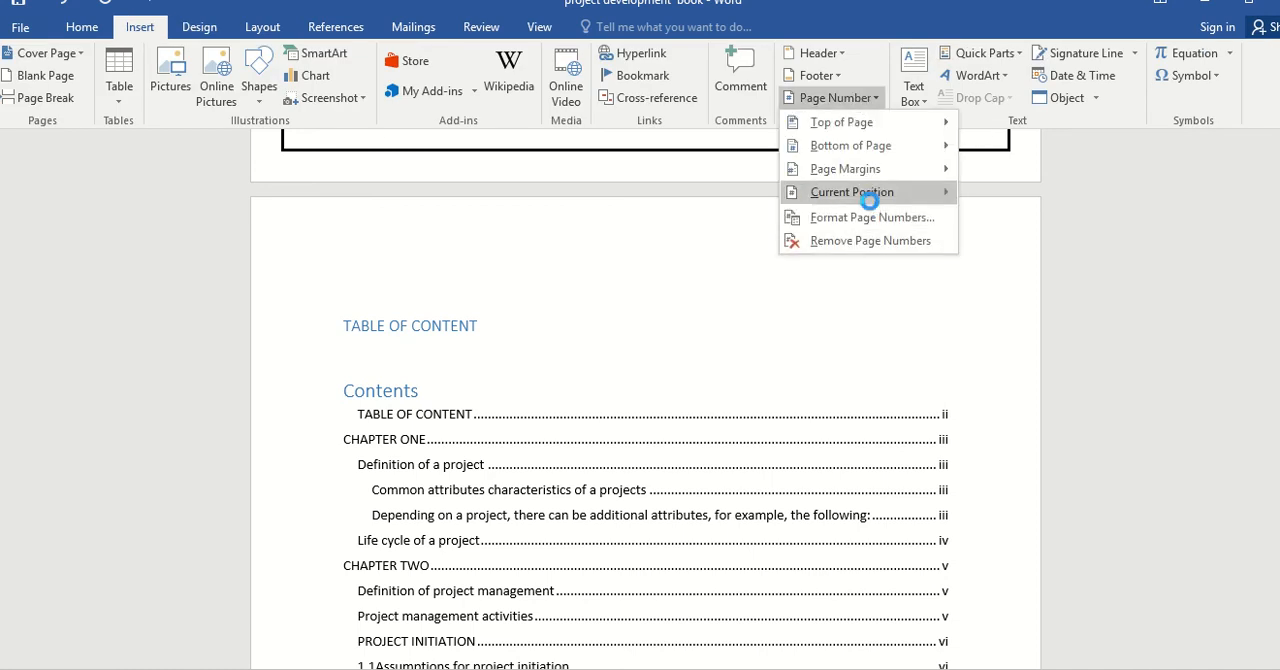
pyautogui.click(872, 217)
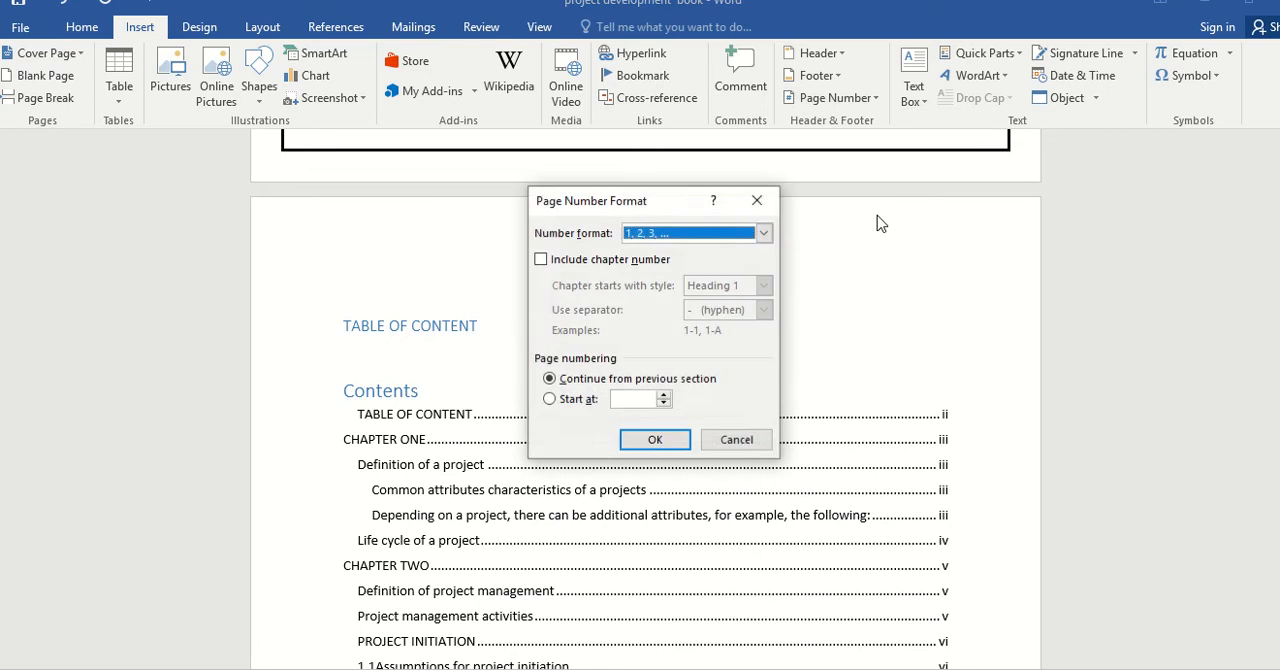
pyautogui.click(763, 232)
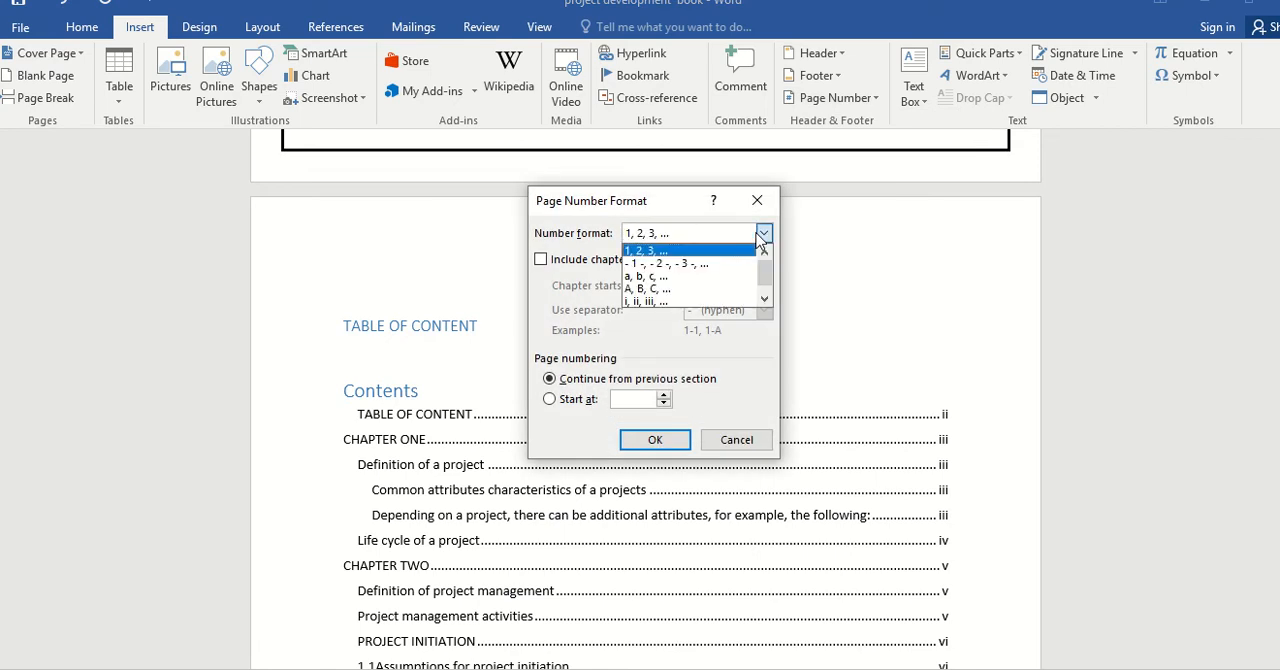
pyautogui.click(692, 301)
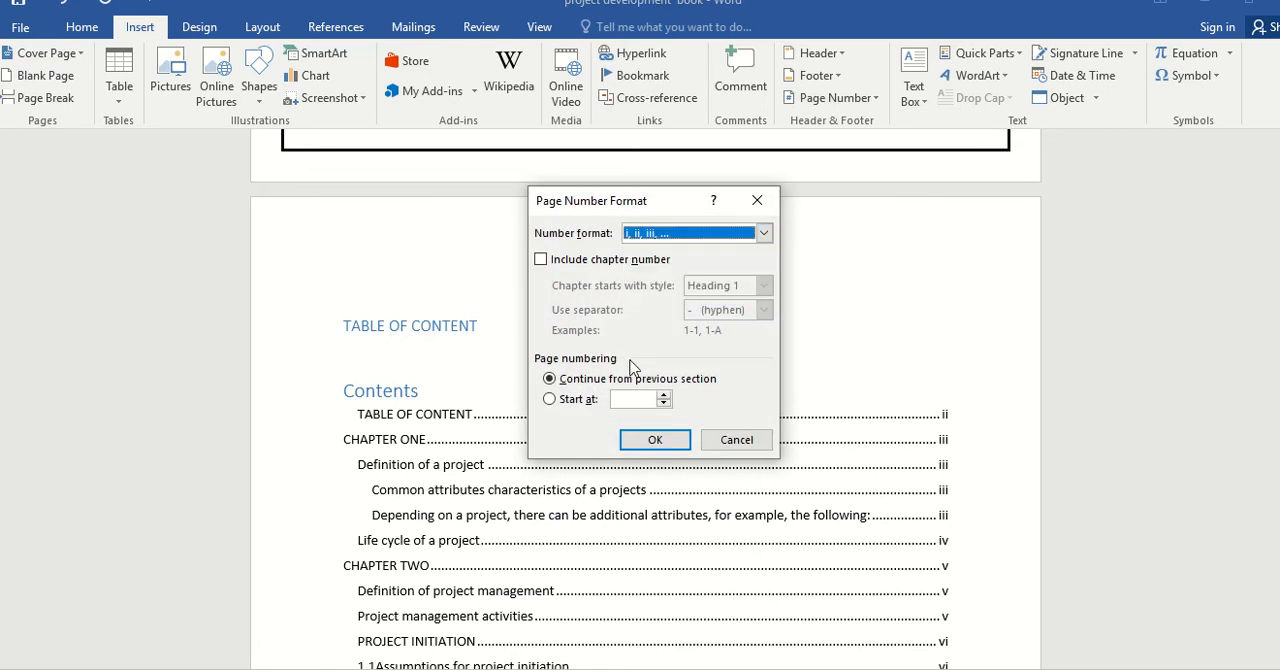
pyautogui.click(648, 447)
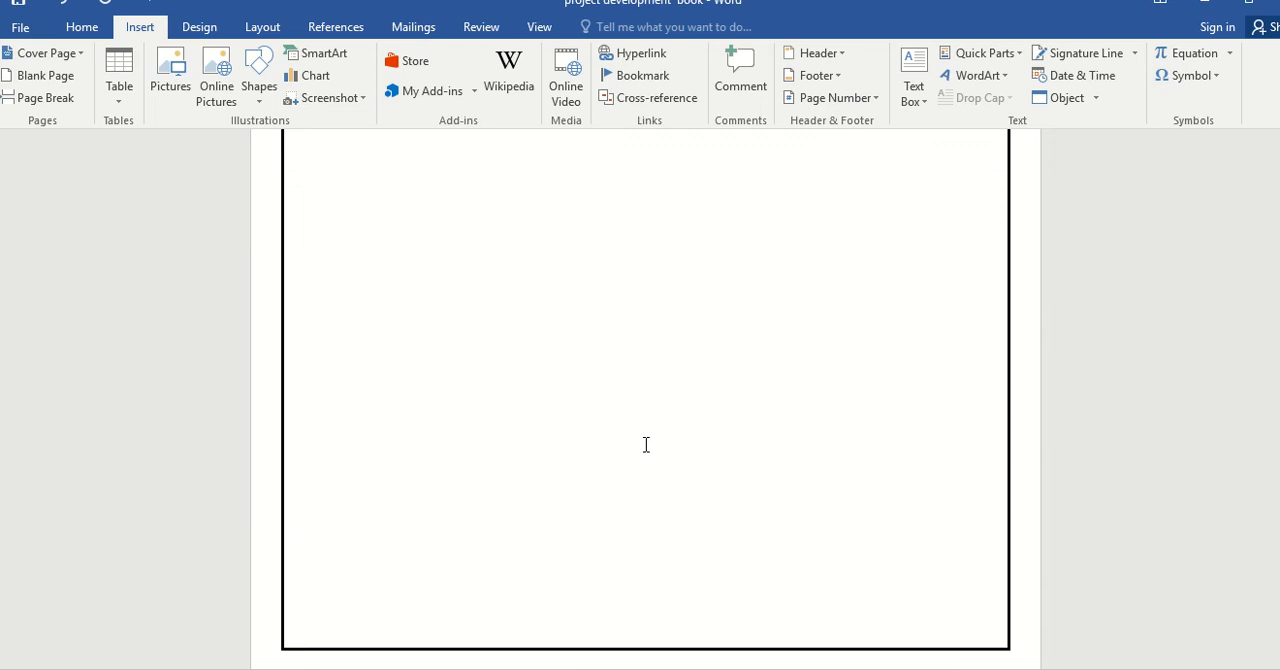
# Insert Plain Number 2 page numbers at the bottom of the pages, check them through Chapter One, and leave footer editing.
pyautogui.click(872, 103)
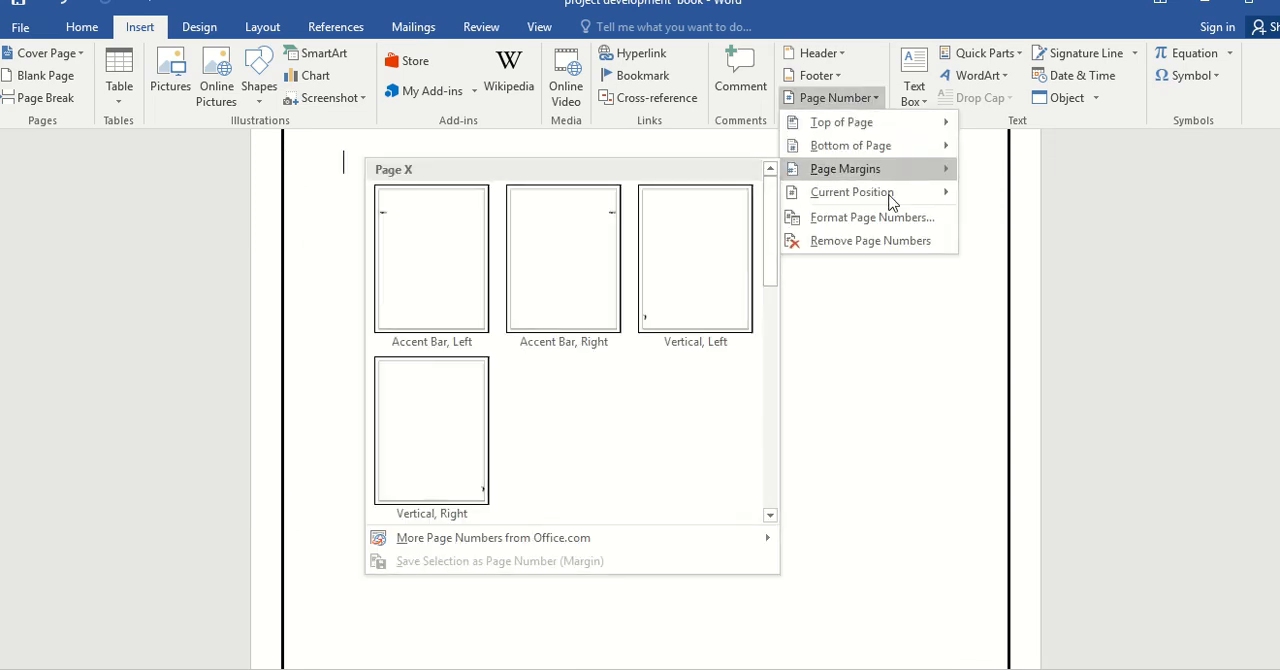
pyautogui.moveTo(858, 145)
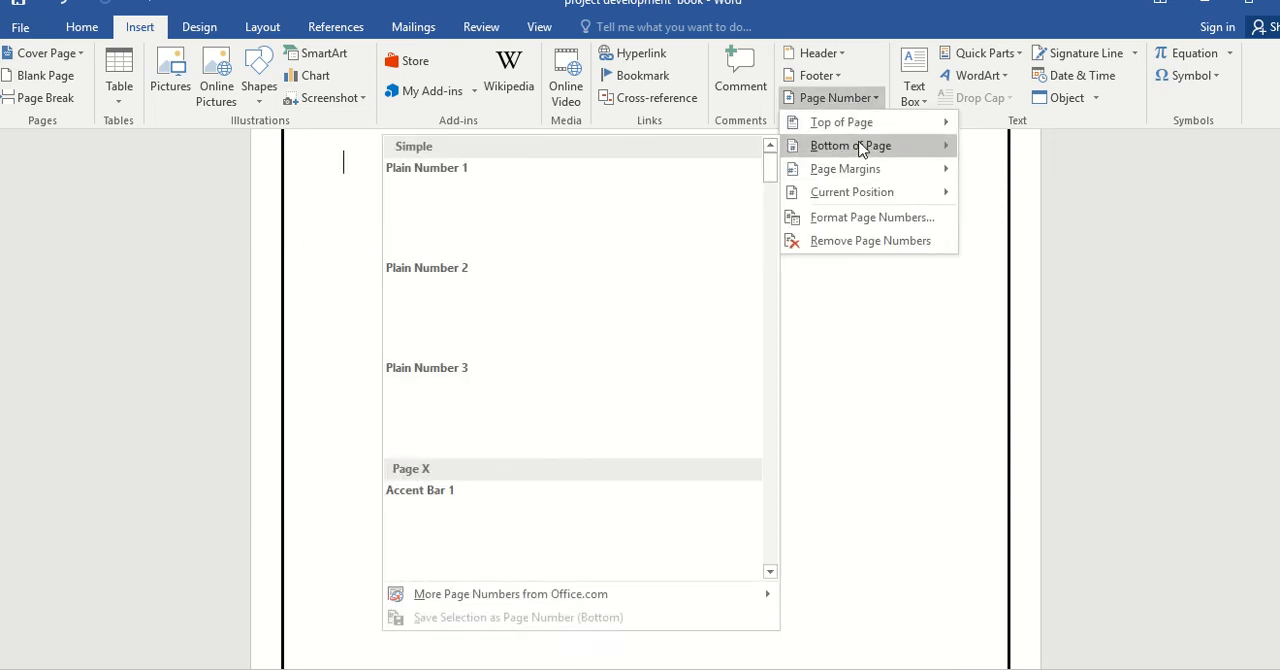
pyautogui.click(585, 313)
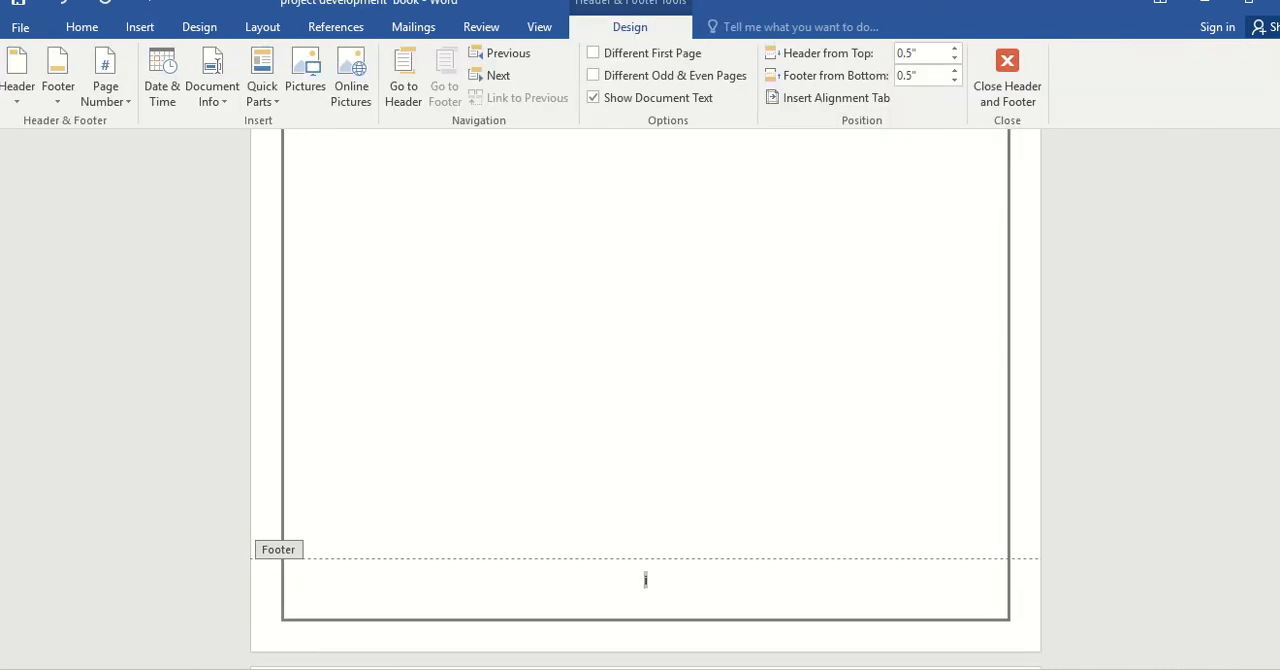
pyautogui.moveTo(1279, 152)
pyautogui.mouseDown()
pyautogui.moveTo(1279, 187)
pyautogui.moveTo(1279, 151)
pyautogui.moveTo(1279, 162)
pyautogui.mouseUp()
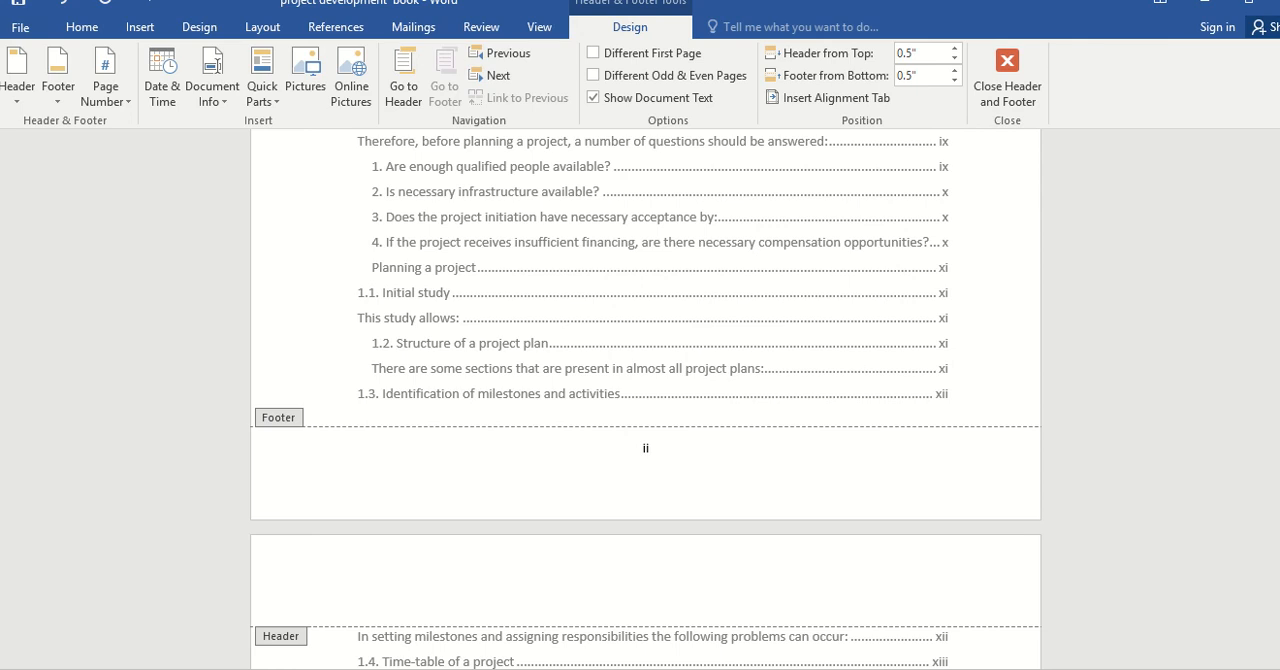
pyautogui.moveTo(1279, 162); pyautogui.dragTo(1279, 167)
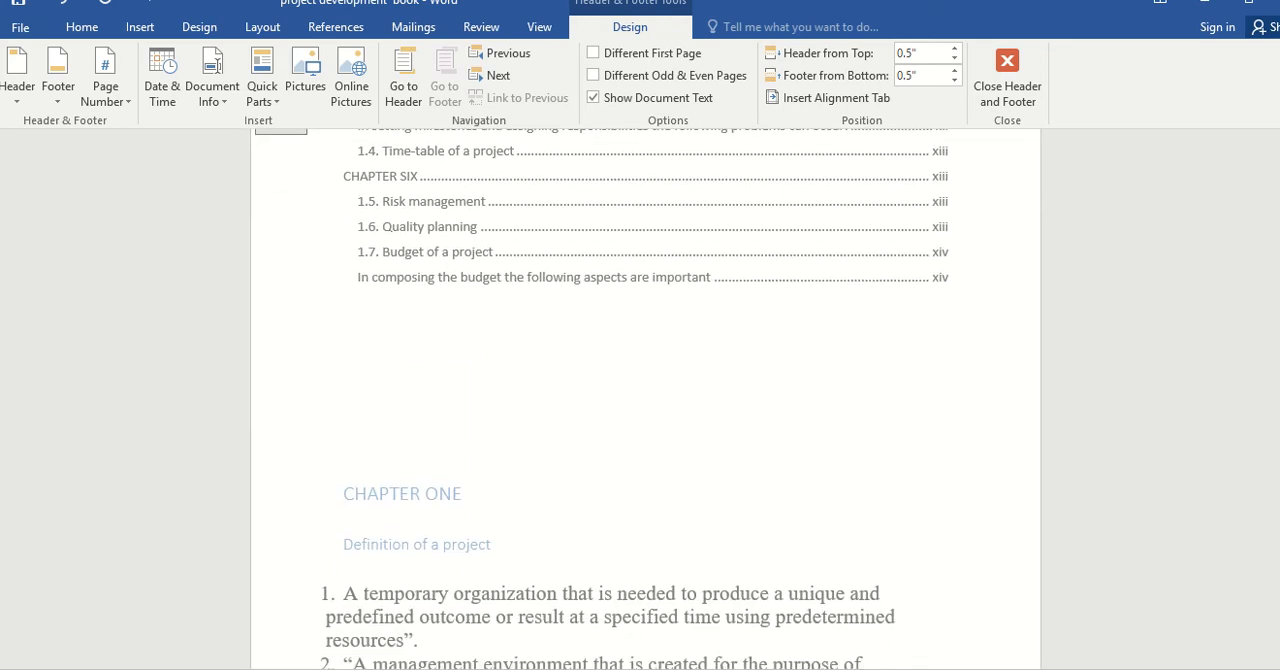
pyautogui.scroll(-3, 531, 448)
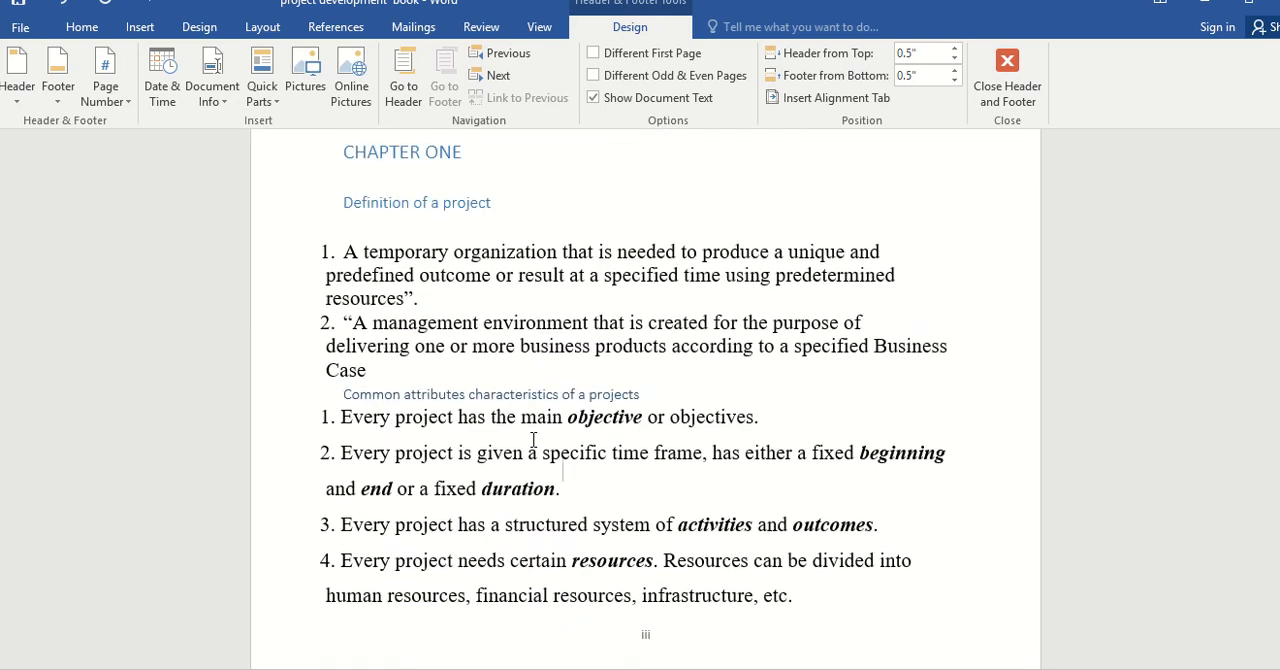
pyautogui.doubleClick(537, 420)
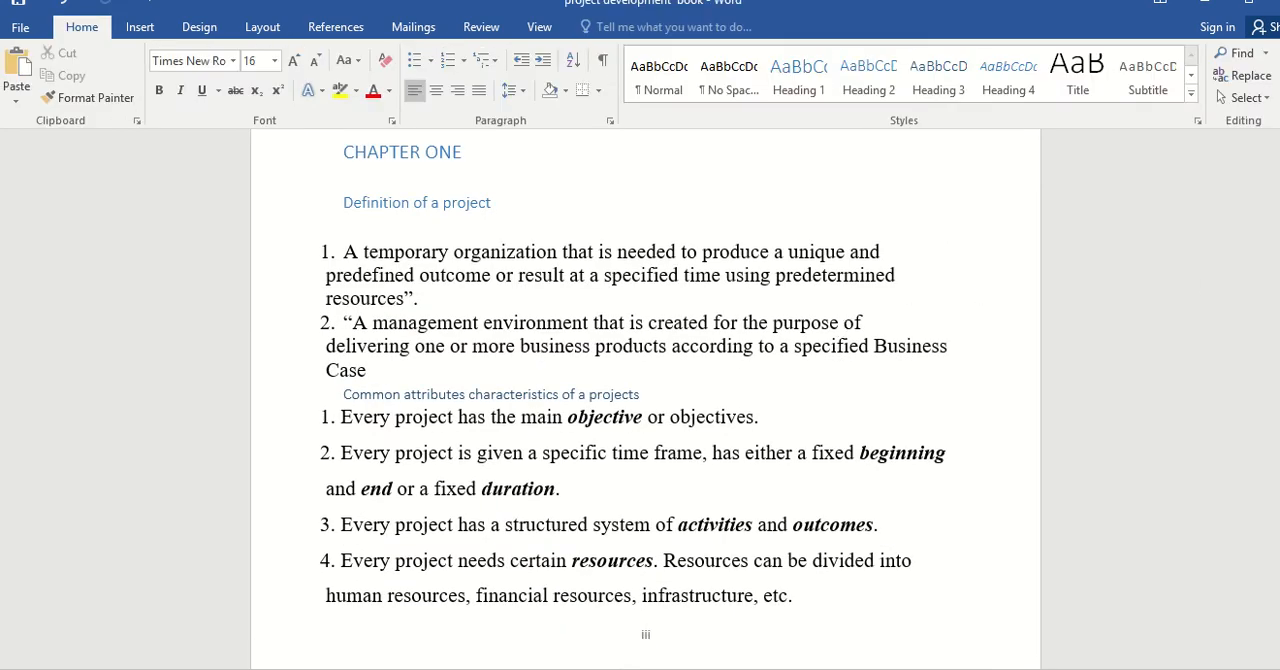
# Add blank lines between the table of contents and the CHAPTER ONE heading to push the chapter onto the next page.
pyautogui.moveTo(1279, 226); pyautogui.dragTo(1279, 214)
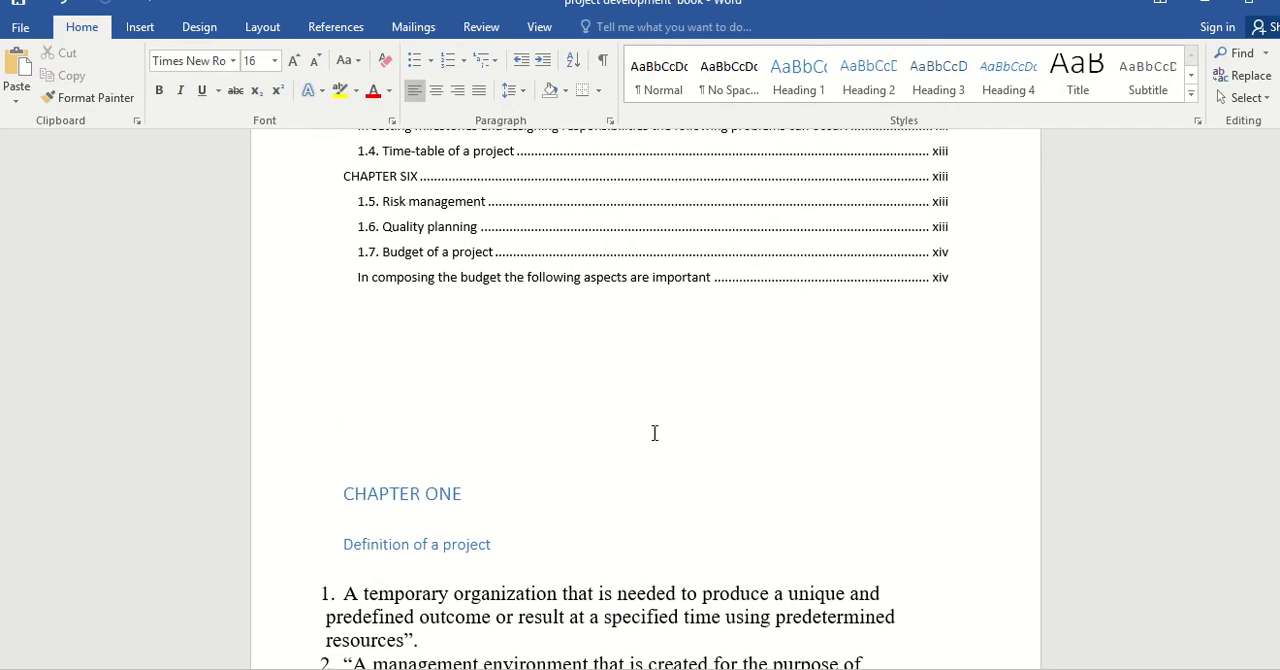
pyautogui.click(609, 452)
pyautogui.press('Return')
pyautogui.press('Return')
pyautogui.press('Return')
pyautogui.press('Return')
pyautogui.press('Return')
pyautogui.press('Return')
pyautogui.press('Return')
pyautogui.press('Return')
pyautogui.press('Return')
pyautogui.press('Return')
pyautogui.press('Return')
pyautogui.press('Return')
pyautogui.press('Return')
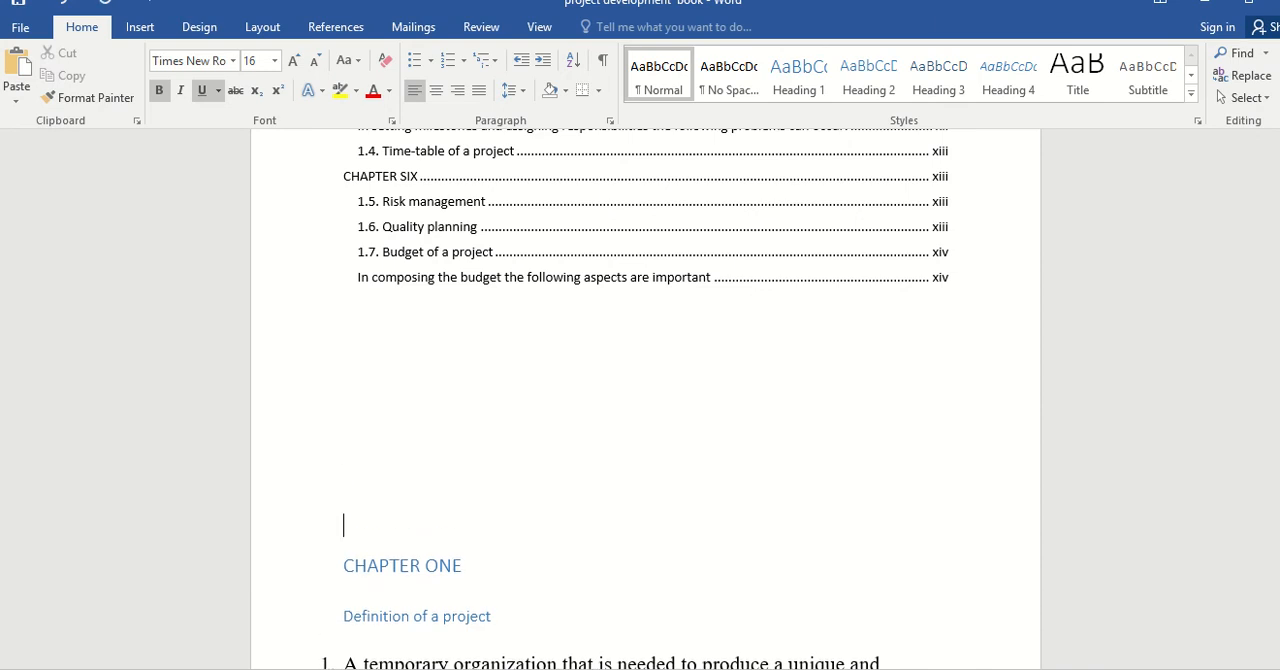
pyautogui.press('Return')
pyautogui.press('Return')
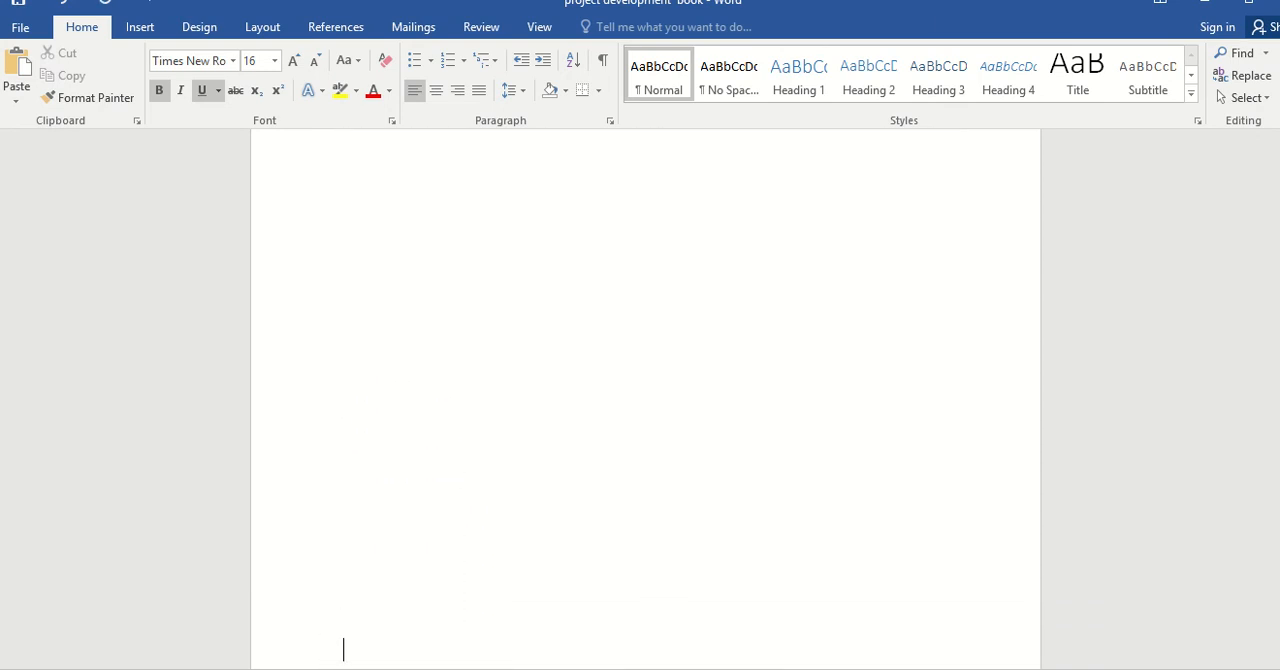
pyautogui.press('Return')
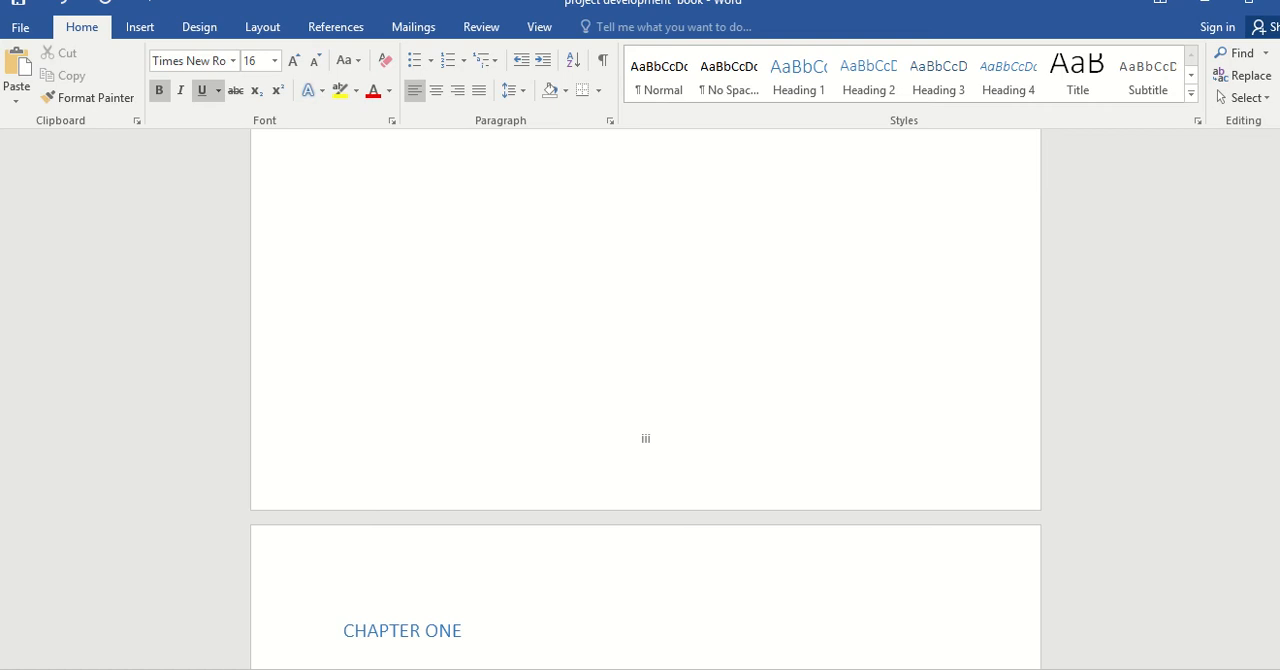
# Insert a Next Page section break in the blank area of page iii, before the CHAPTER ONE heading.
pyautogui.moveTo(1279, 237)
pyautogui.mouseDown()
pyautogui.moveTo(1279, 212)
pyautogui.moveTo(1279, 223)
pyautogui.mouseUp()
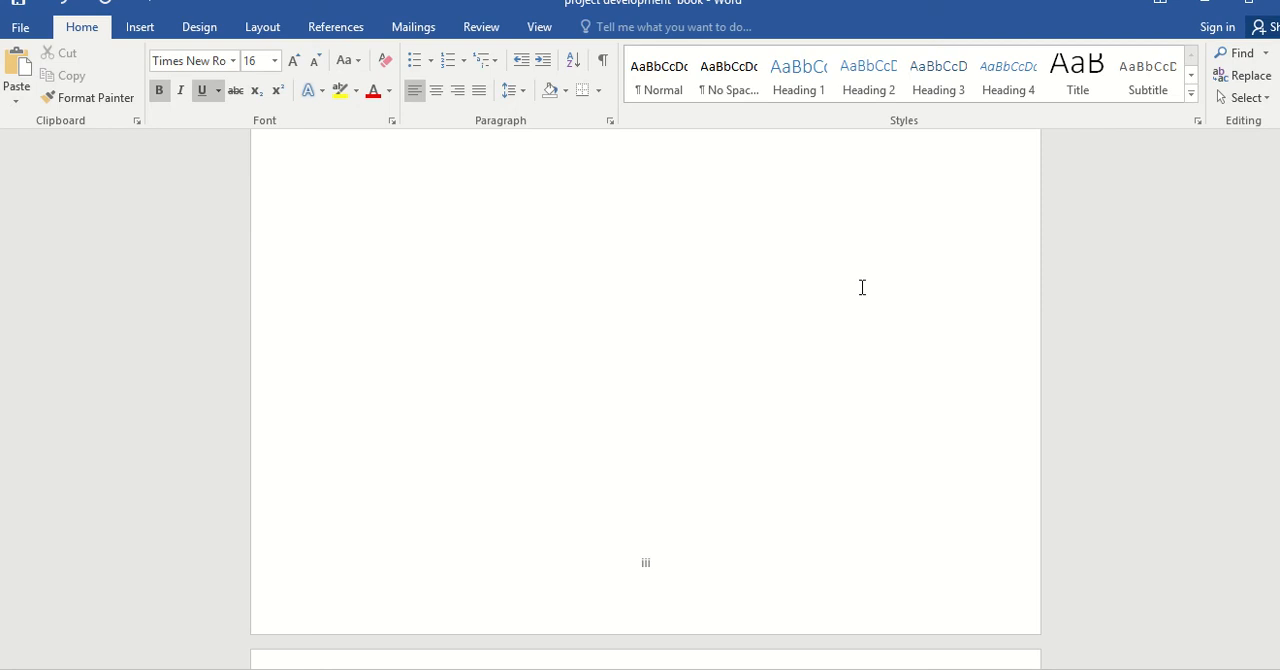
pyautogui.click(509, 340)
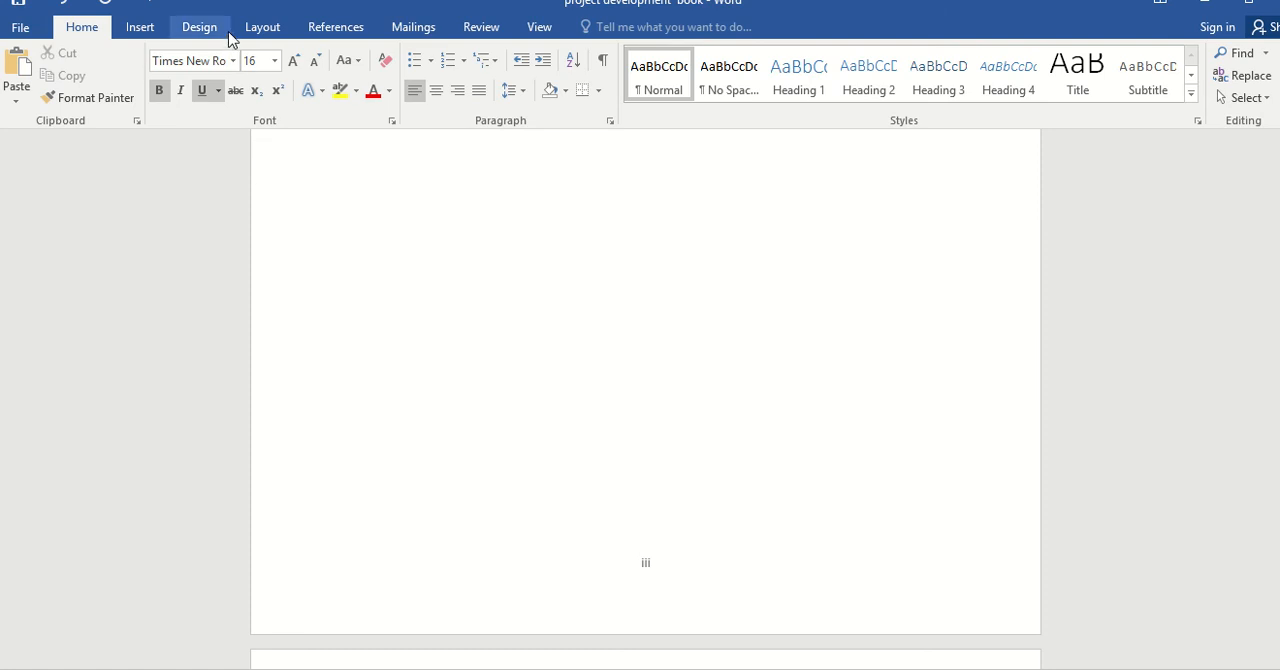
pyautogui.click(262, 30)
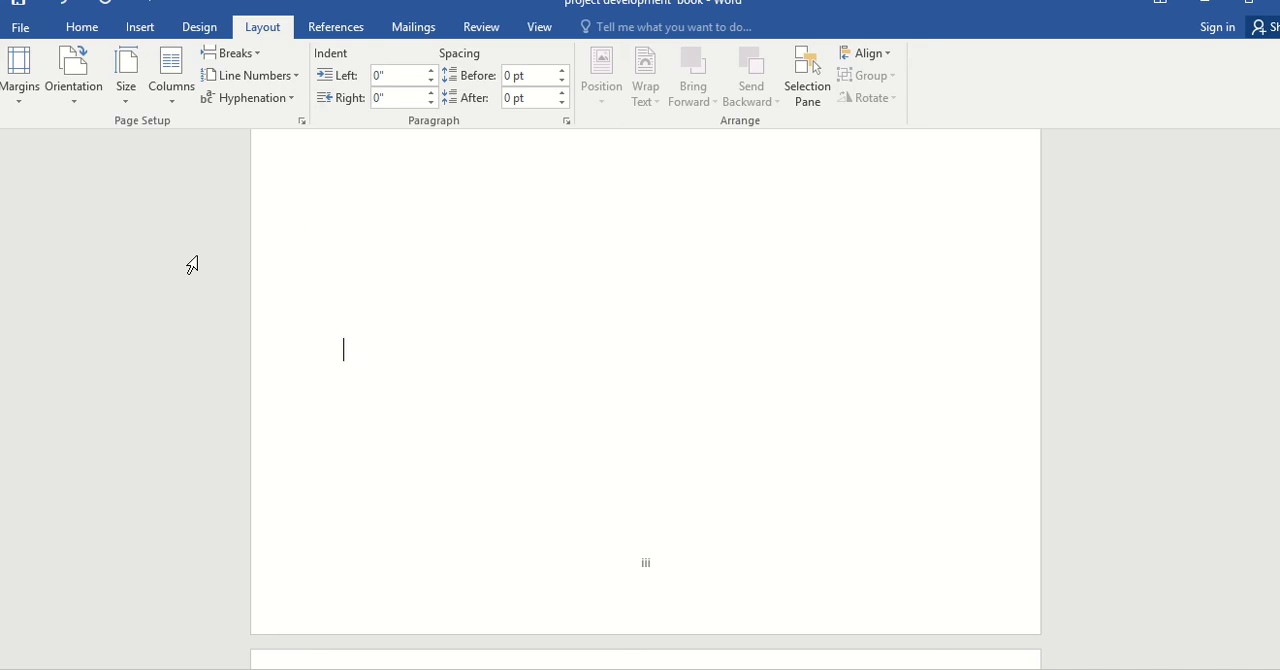
pyautogui.click(258, 78)
pyautogui.click(238, 56)
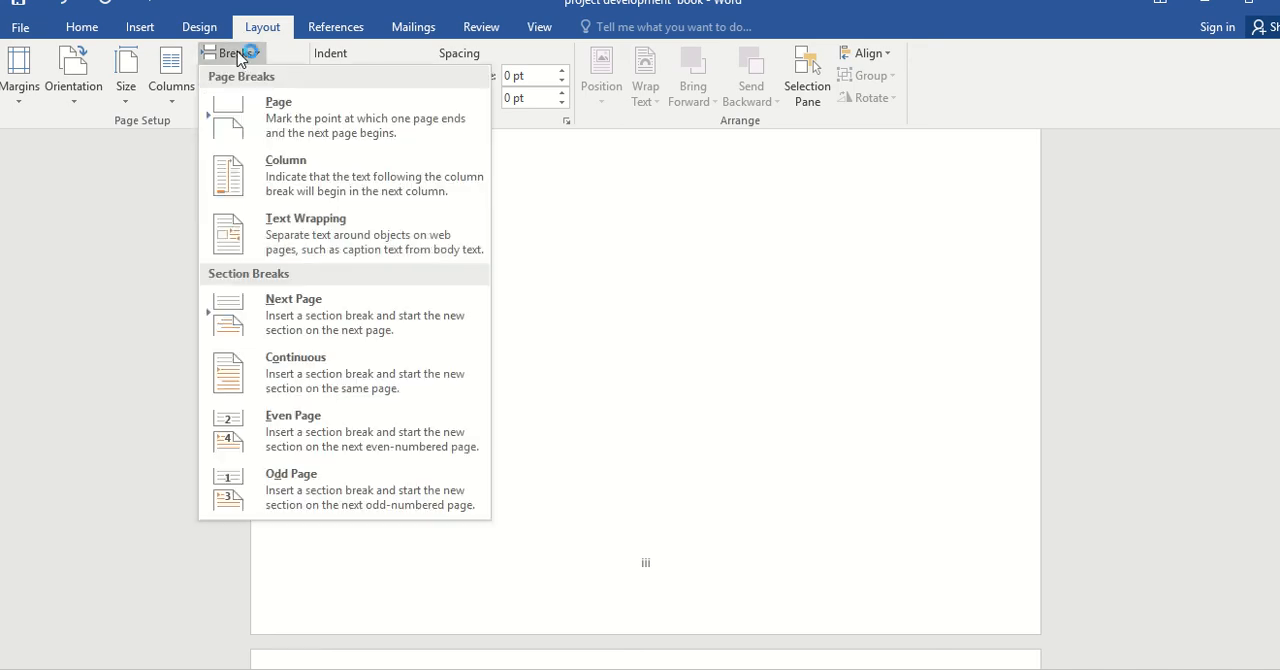
pyautogui.click(393, 332)
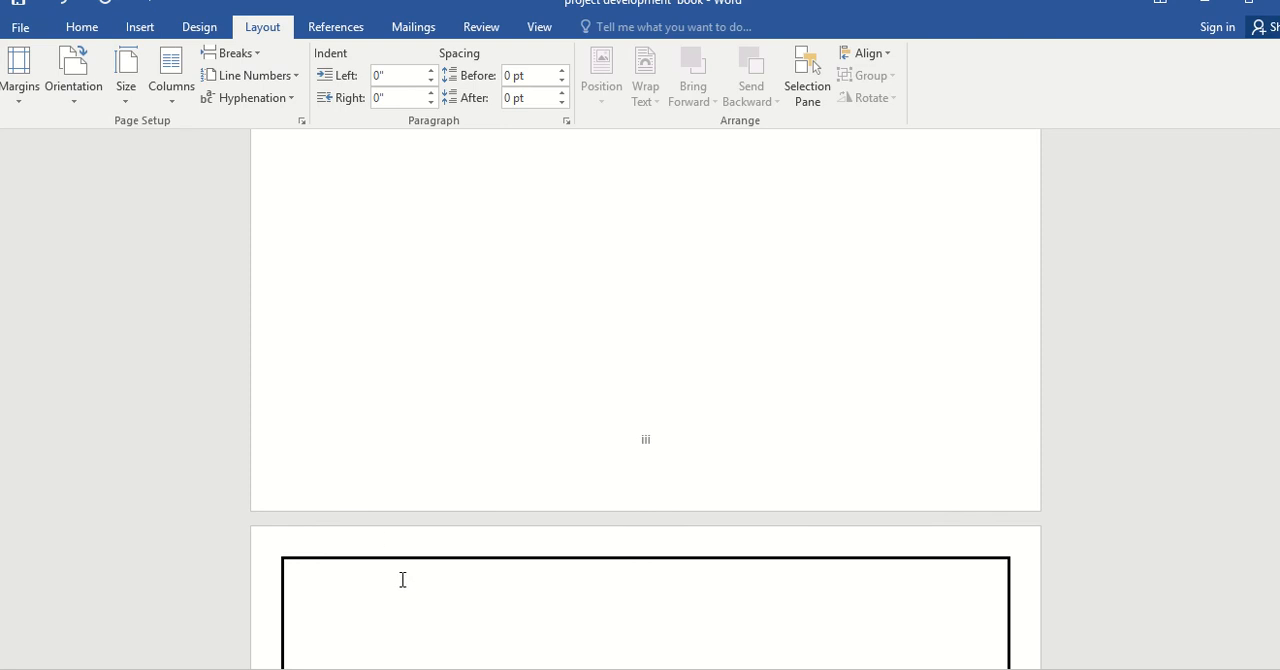
# Set the new section's page number format to 1, 2, 3 and start its numbering at 1.
pyautogui.click(150, 27)
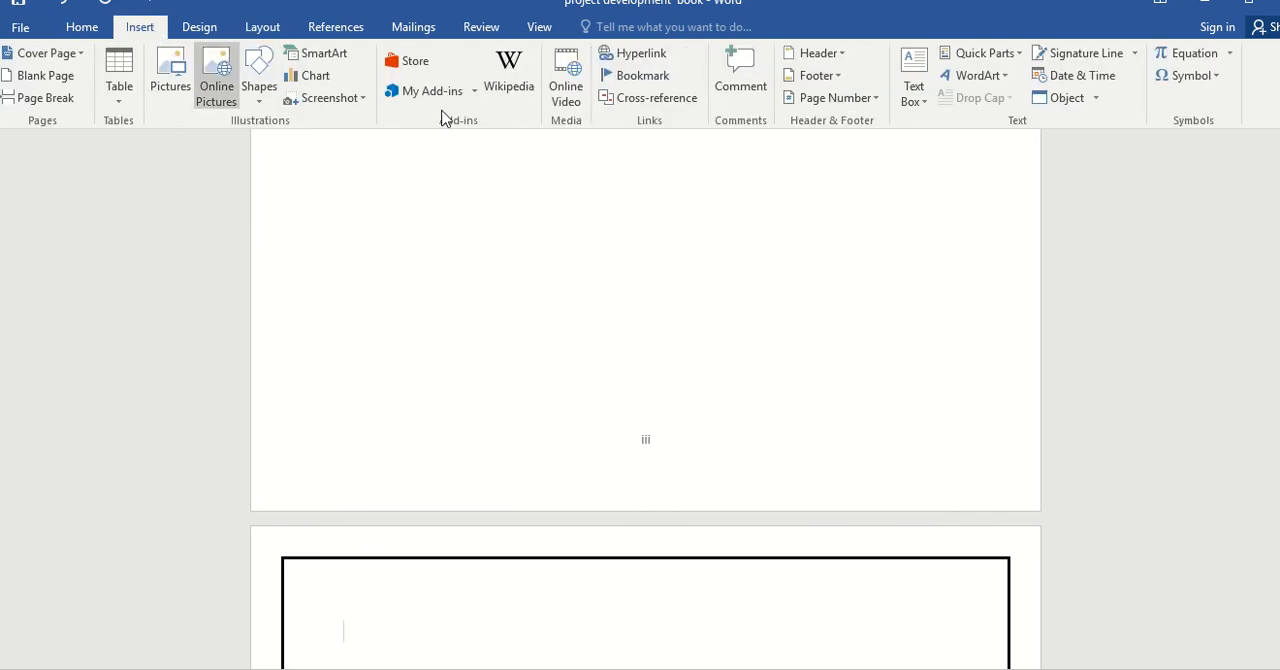
pyautogui.click(873, 100)
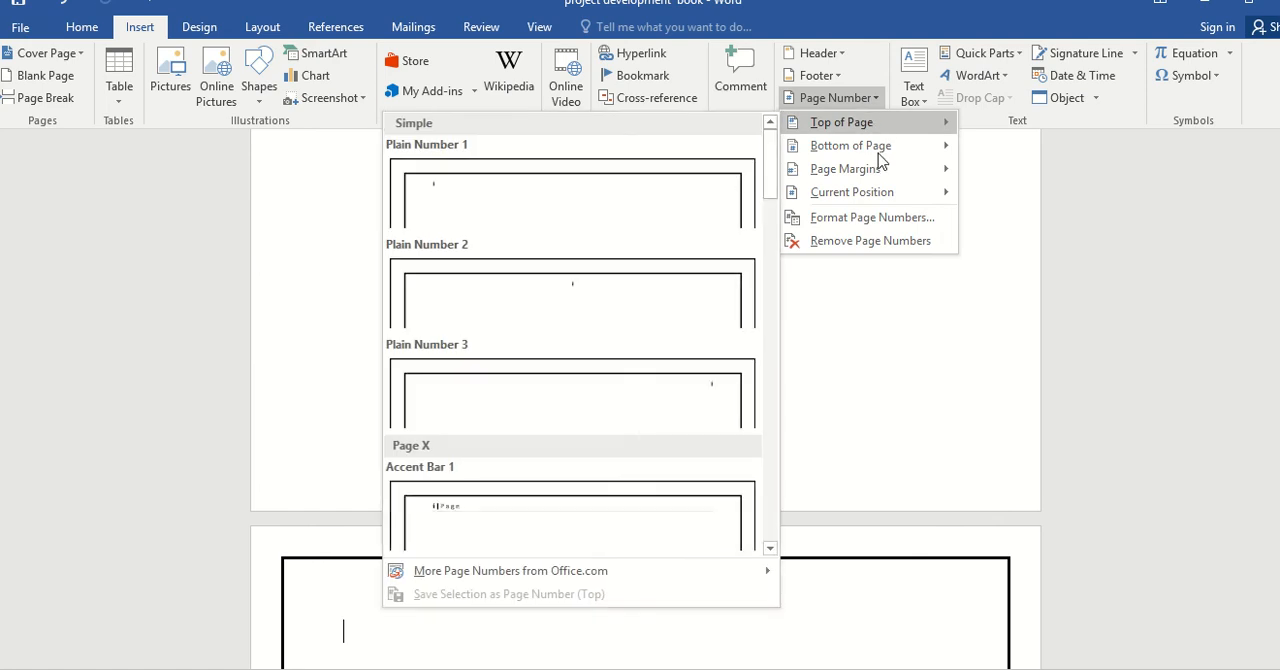
pyautogui.click(889, 217)
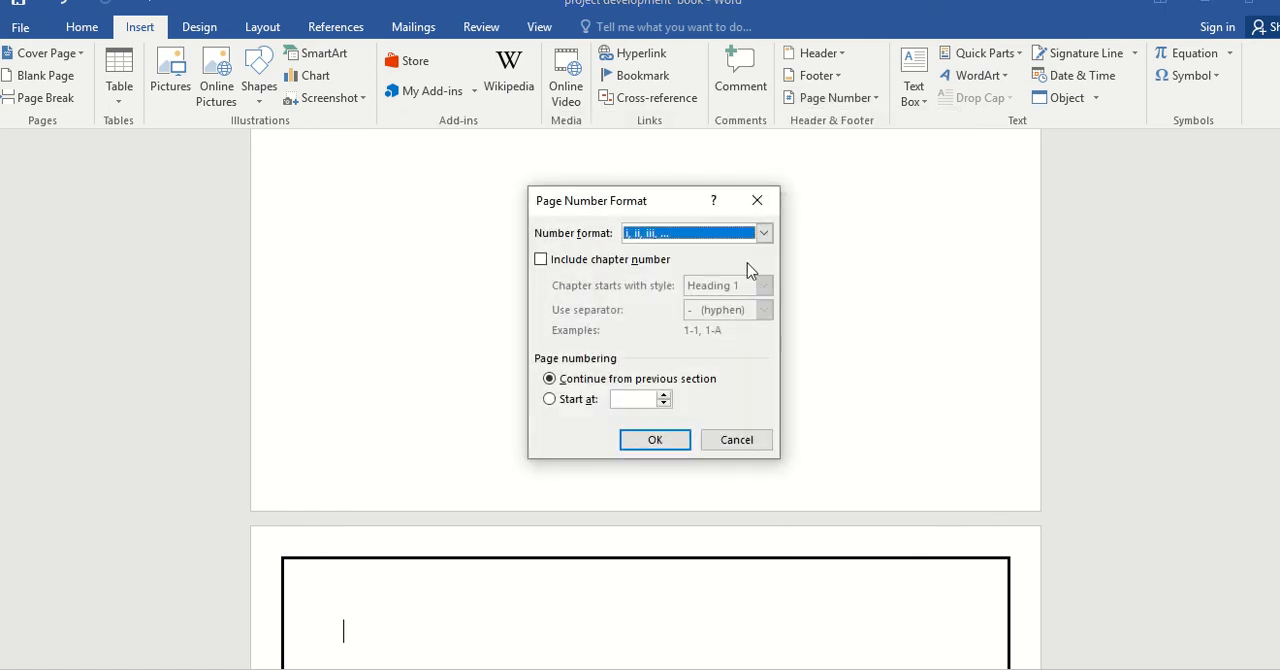
pyautogui.click(764, 233)
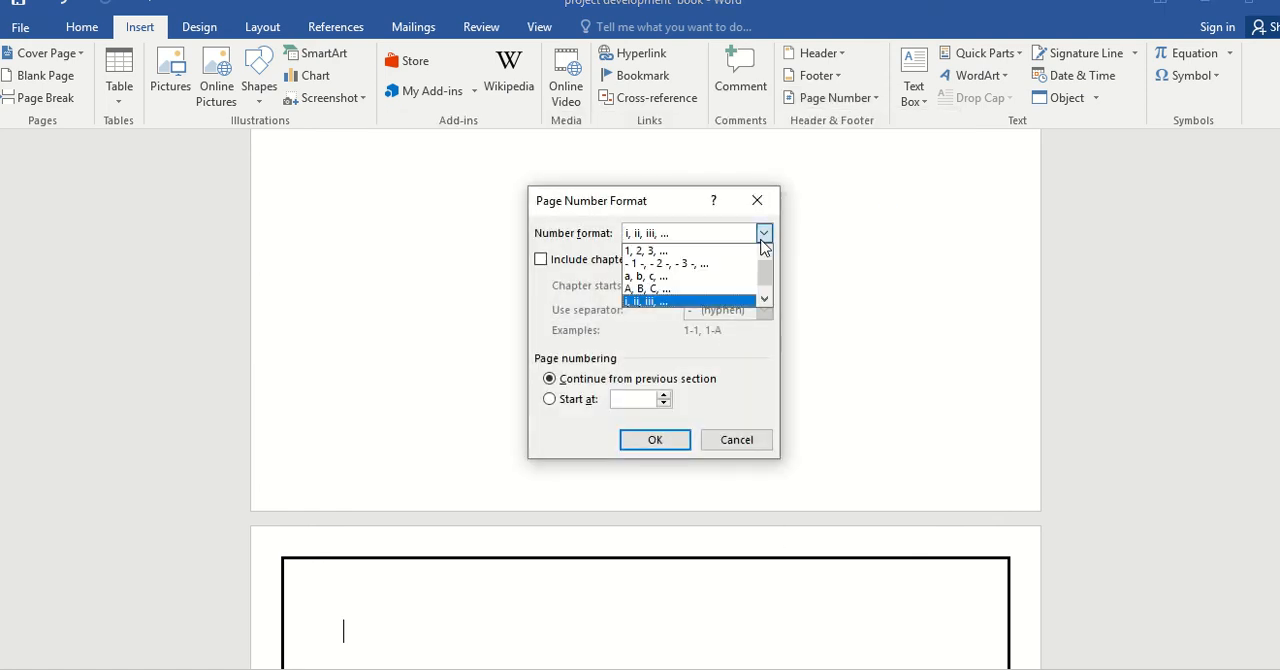
pyautogui.click(687, 251)
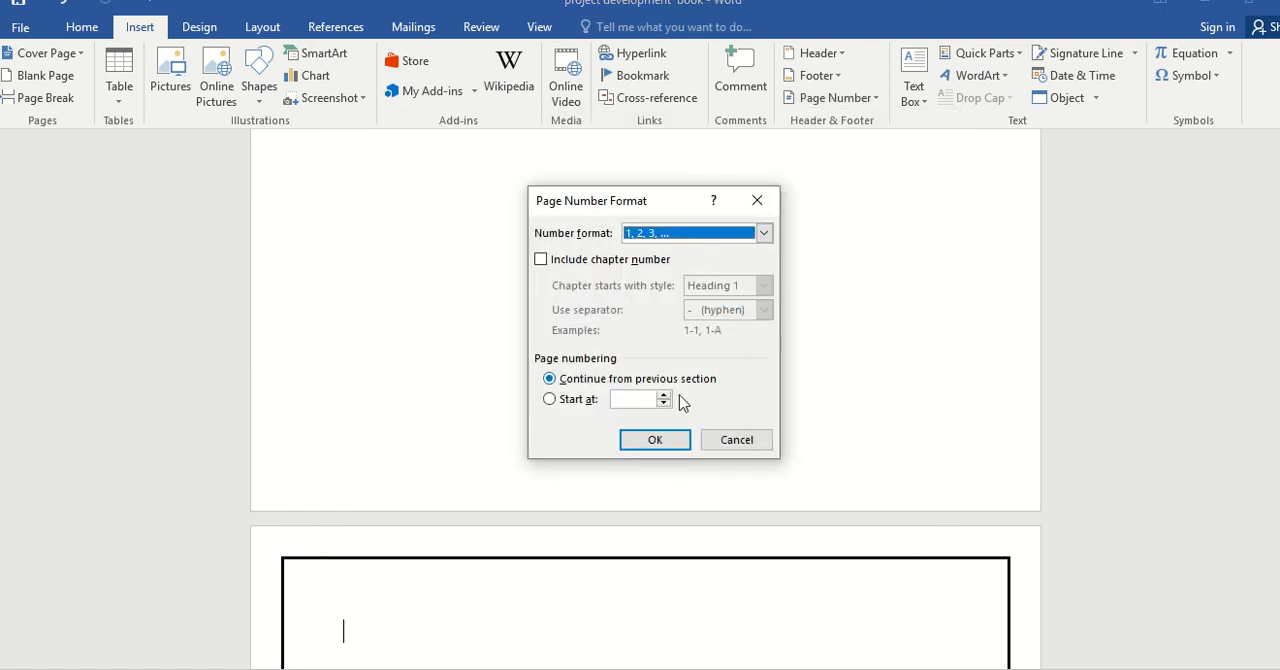
pyautogui.click(567, 405)
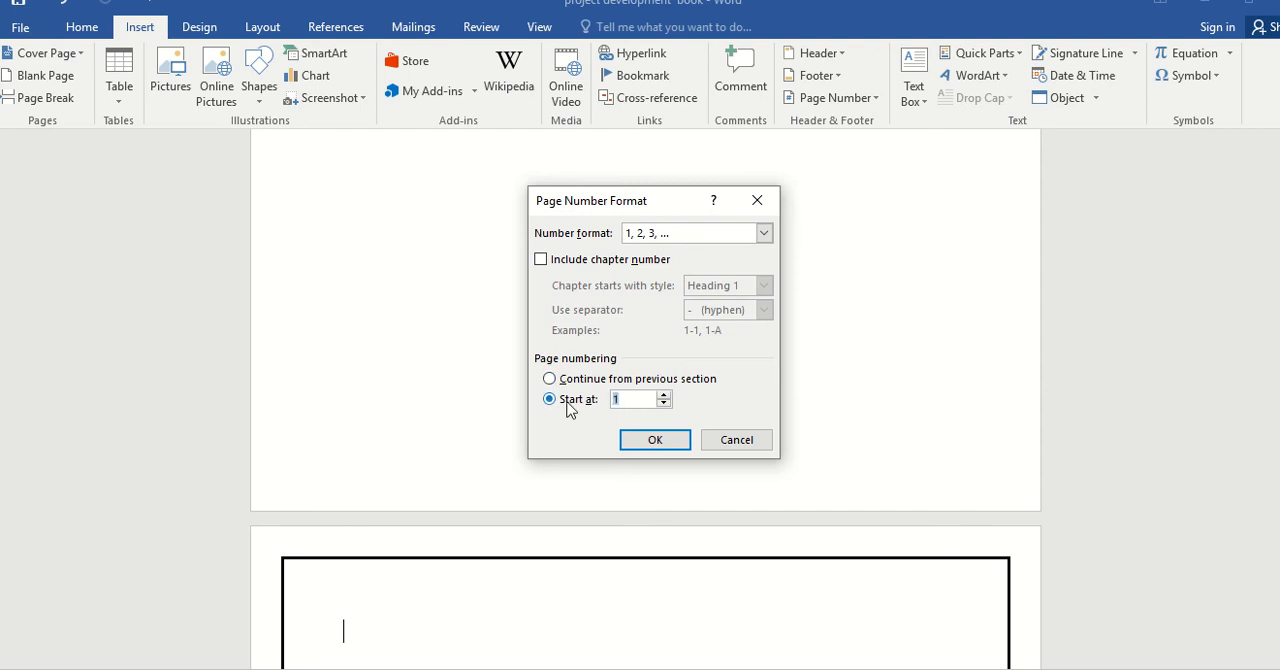
pyautogui.click(648, 443)
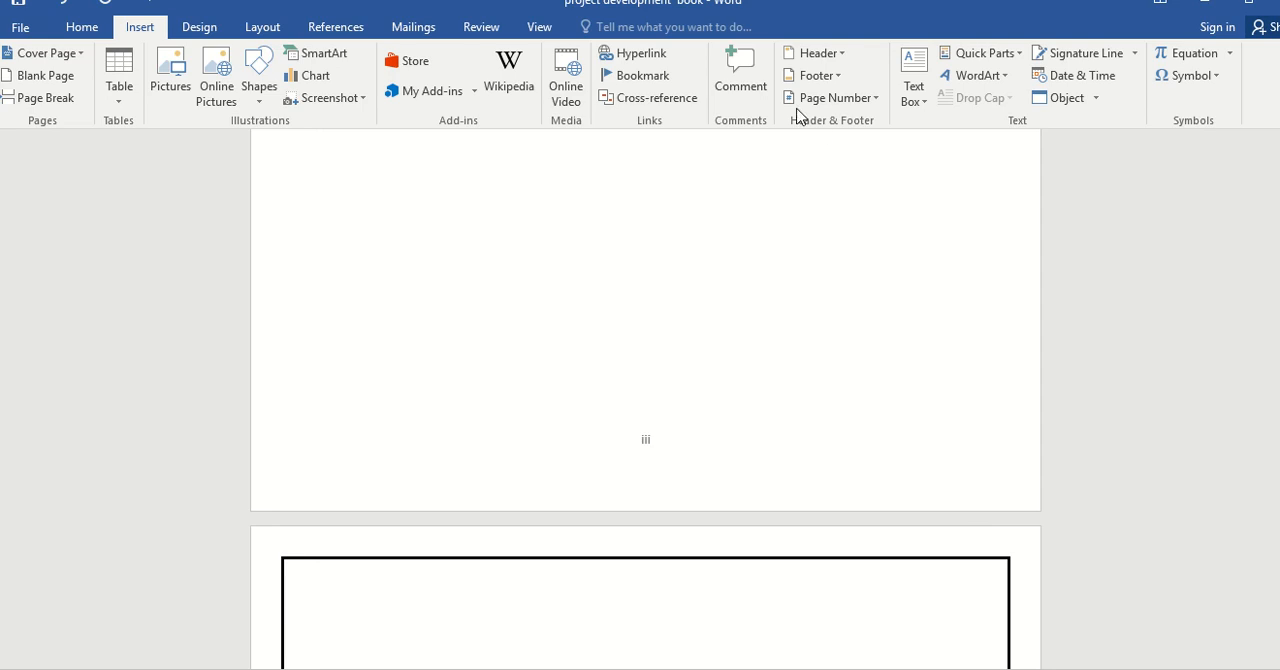
# Insert Plain Number 2 page numbers at the bottom of the new section's pages, check the cover page footer, and leave footer editing.
pyautogui.click(845, 100)
pyautogui.moveTo(867, 150)
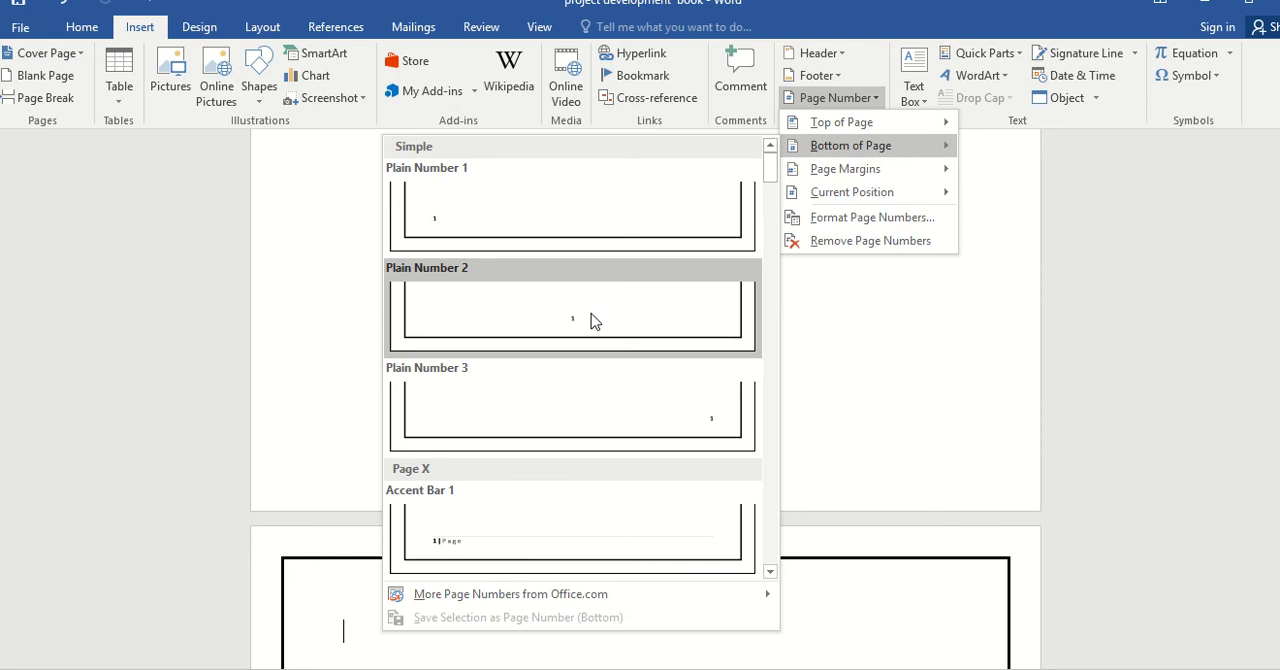
pyautogui.click(590, 320)
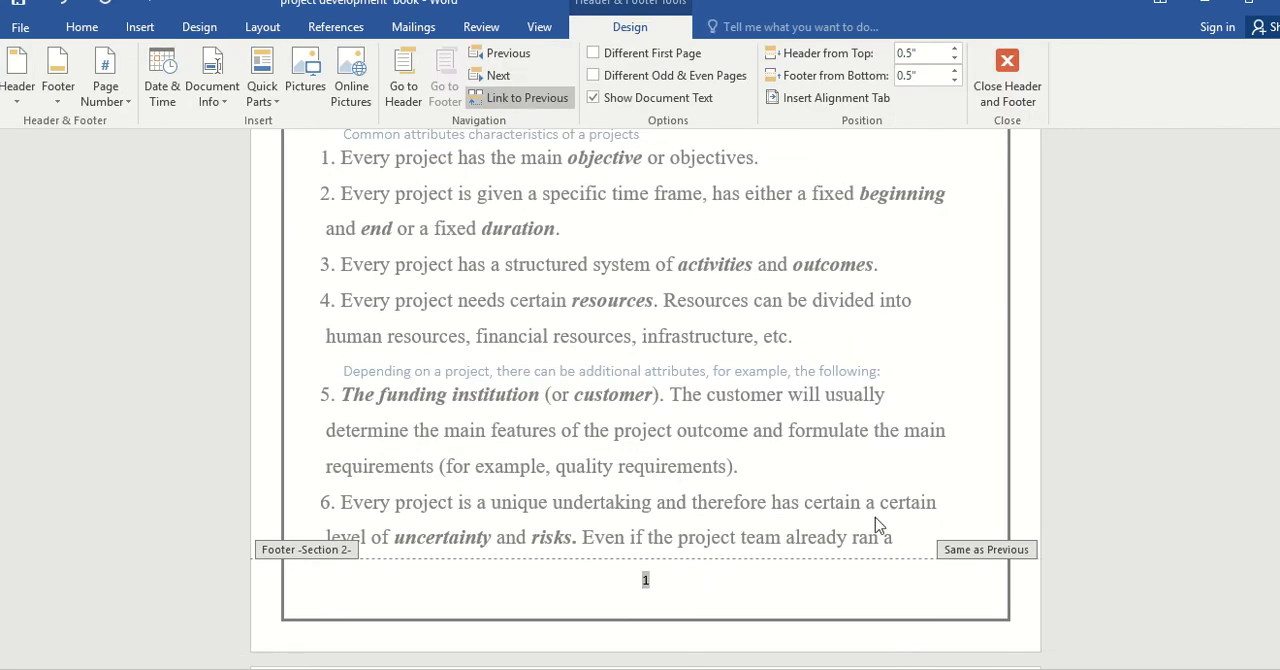
pyautogui.moveTo(1279, 261); pyautogui.dragTo(1279, 259)
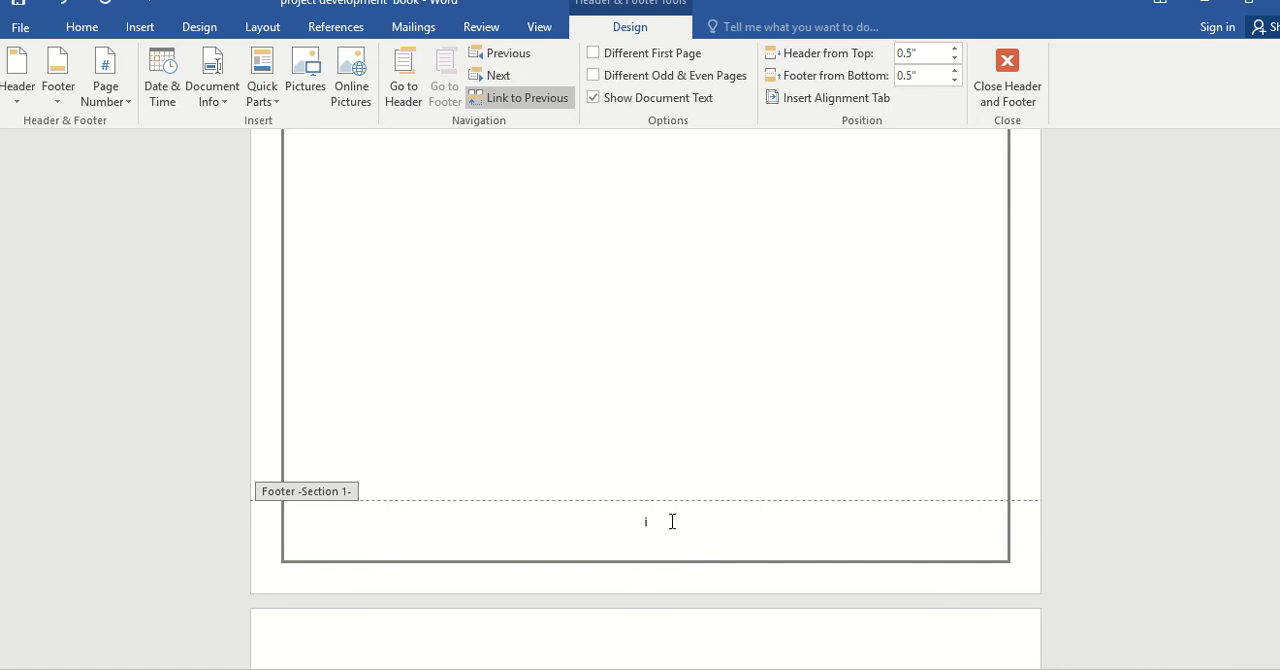
pyautogui.click(672, 521)
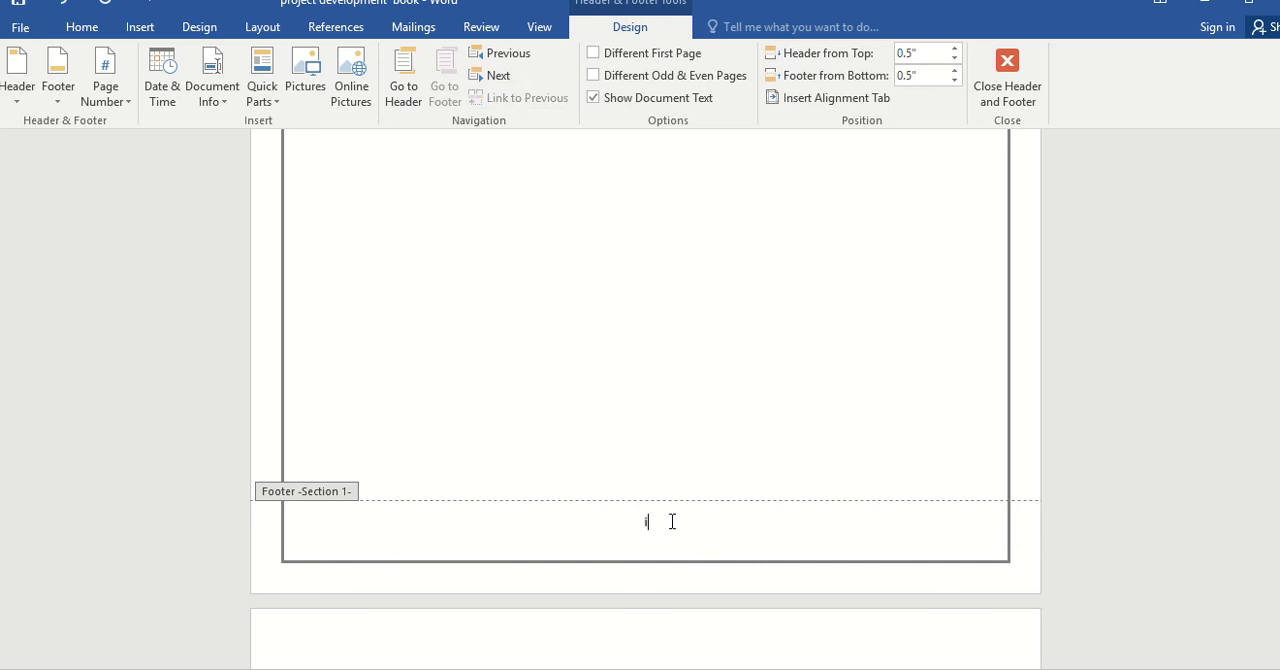
pyautogui.doubleClick(716, 365)
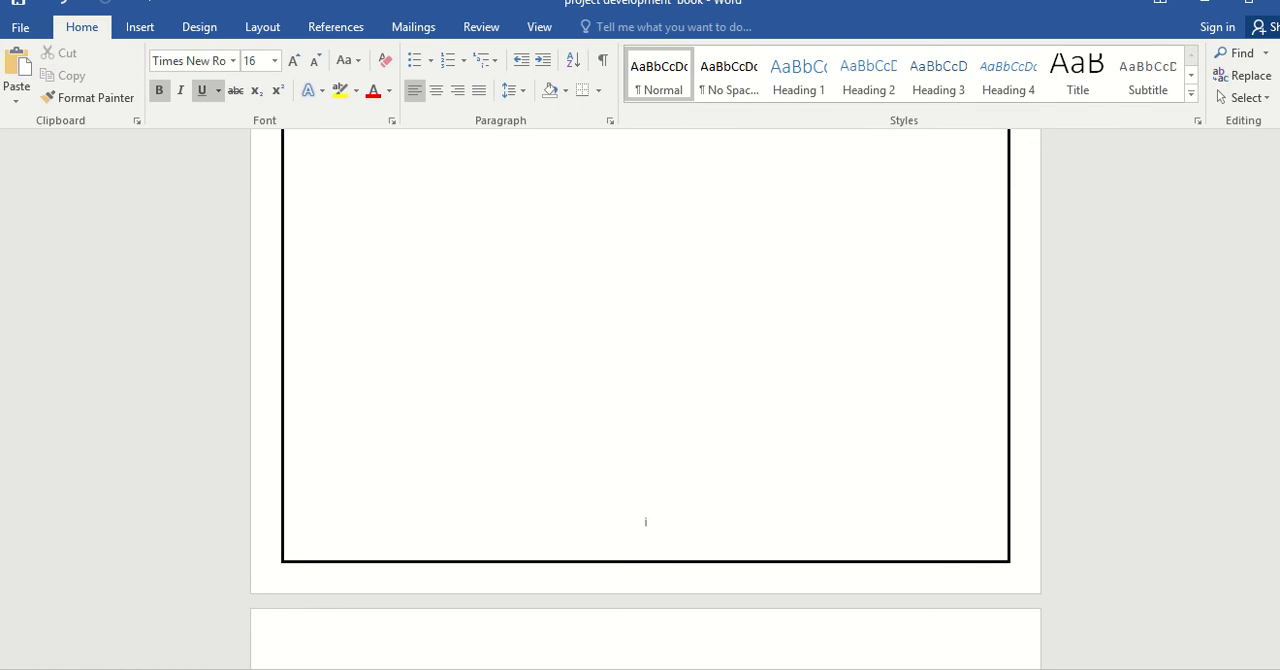
# Remove the page number from the cover page by enabling Different First Page for Section 1, and return to the document body.
pyautogui.moveTo(1278, 158)
pyautogui.mouseDown()
pyautogui.moveTo(1278, 174)
pyautogui.moveTo(1278, 158)
pyautogui.mouseUp()
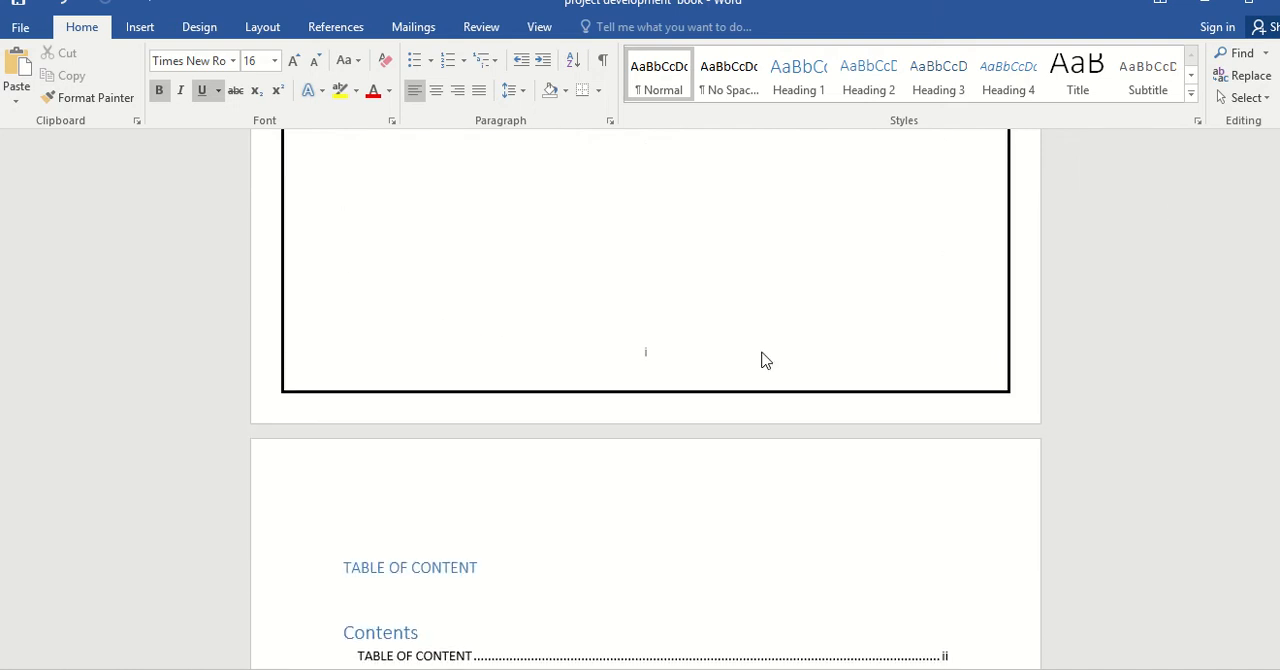
pyautogui.click(700, 366)
pyautogui.doubleClick(672, 360)
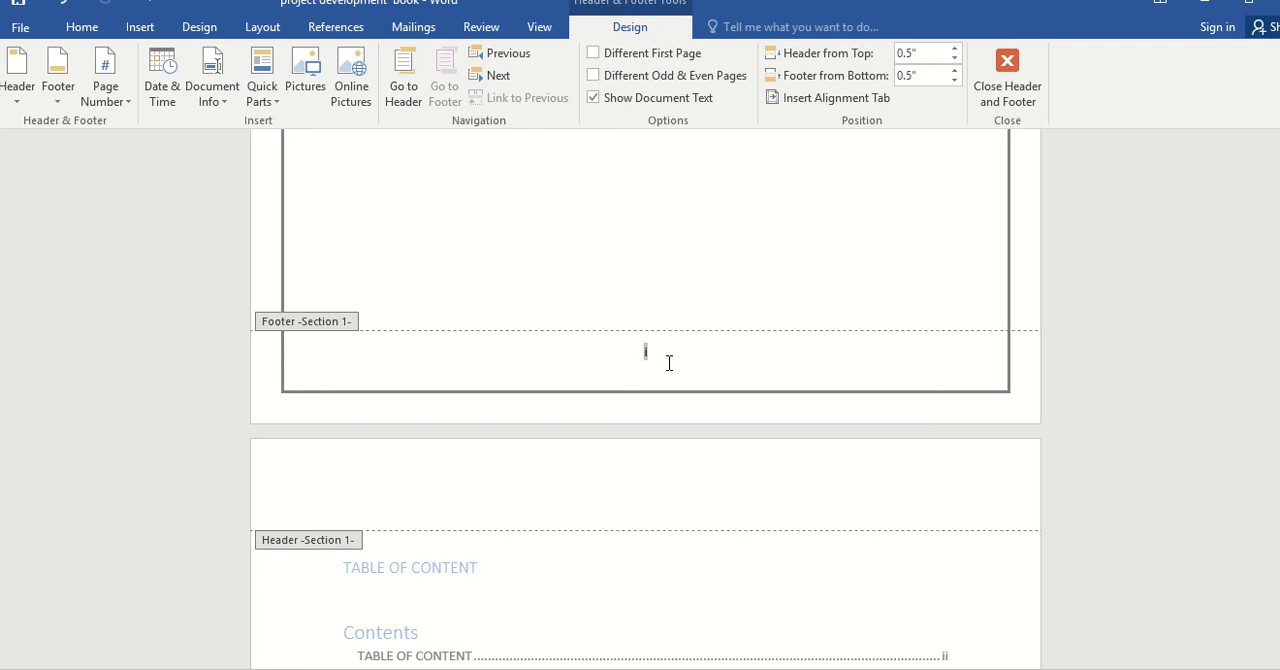
pyautogui.click(596, 54)
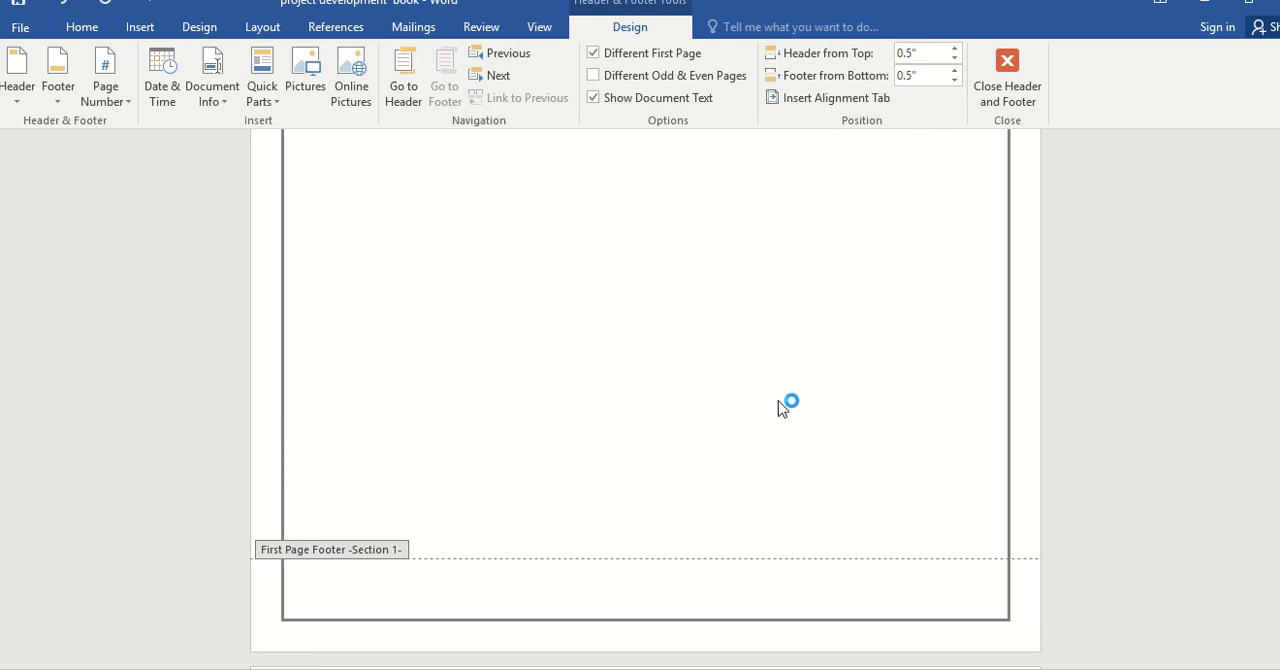
pyautogui.doubleClick(857, 432)
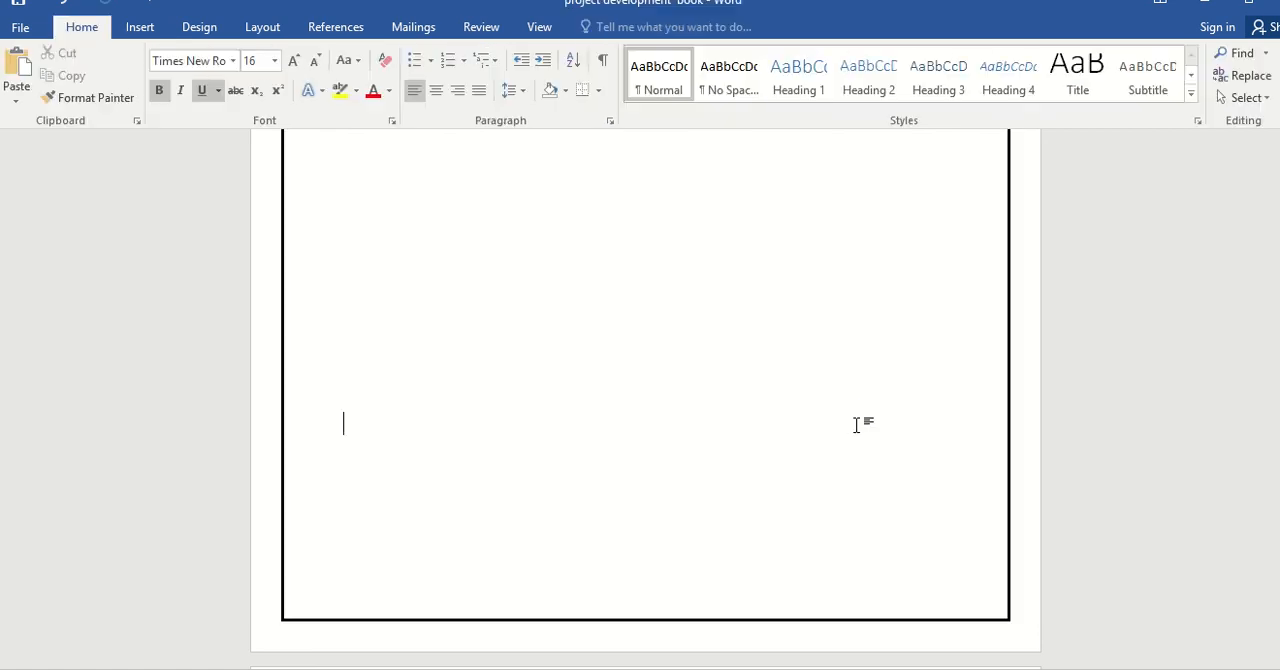
pyautogui.doubleClick(857, 423)
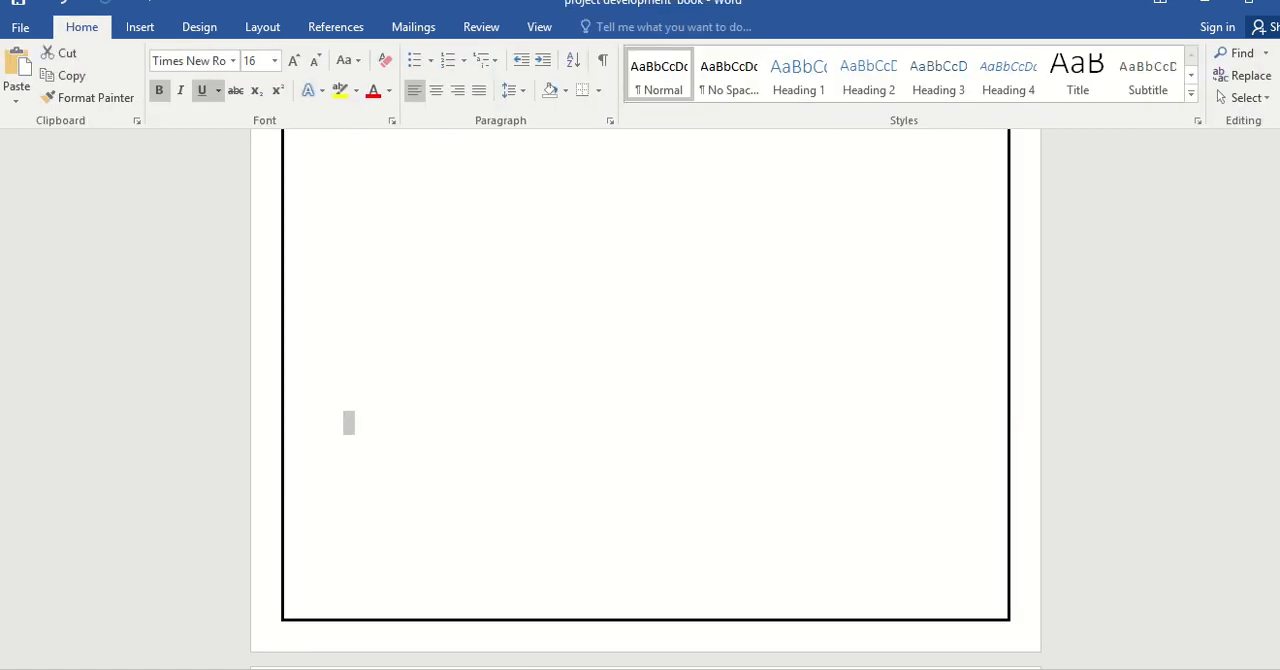
# Delete the blank line above the TABLE OF CONTENT heading.
pyautogui.moveTo(1279, 160); pyautogui.dragTo(1269, 183)
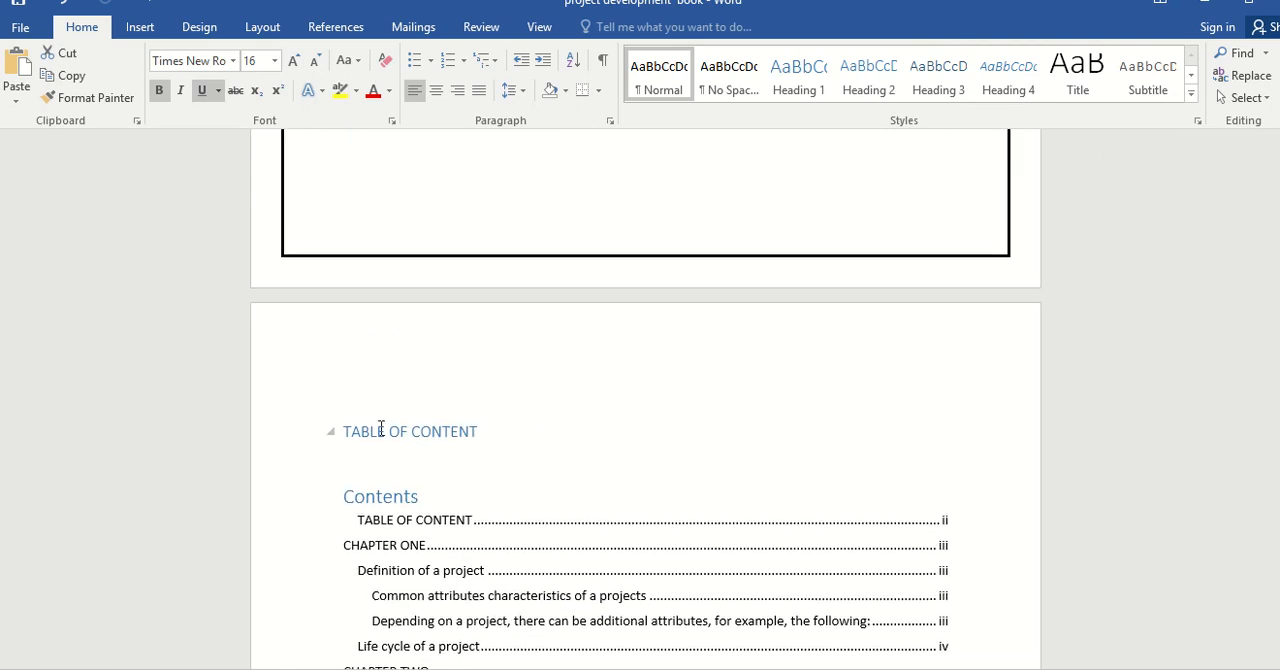
pyautogui.click(340, 402)
pyautogui.press('BackSpace')
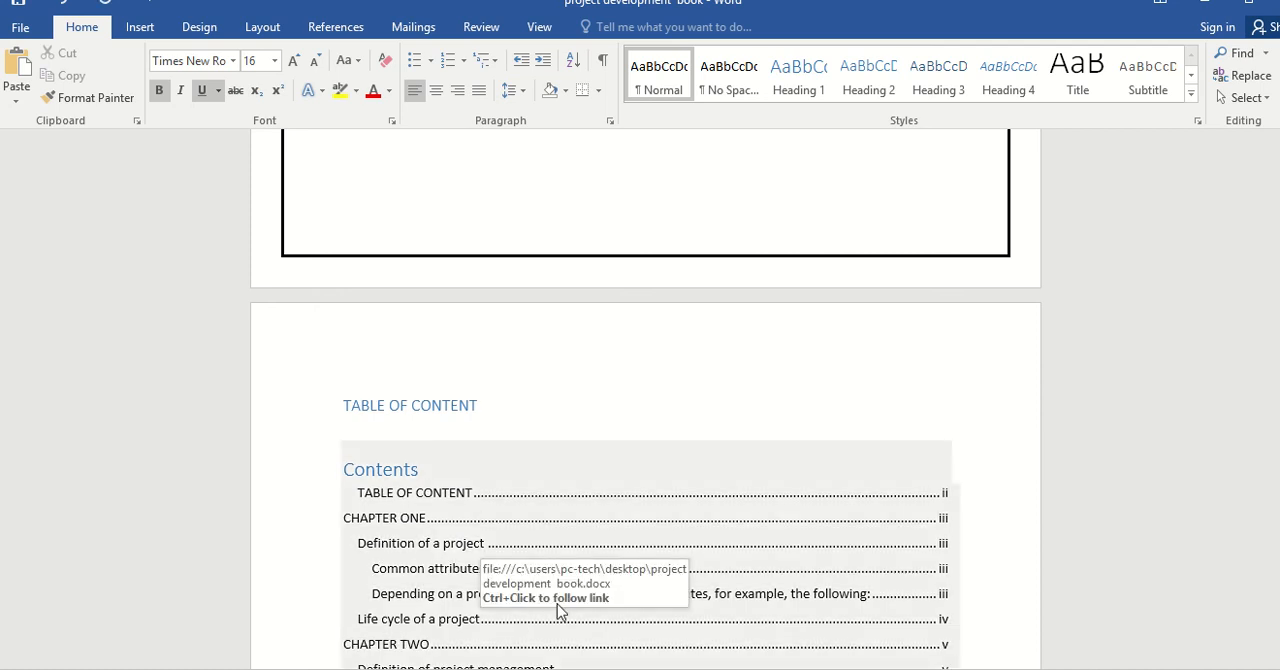
# Update the entire table of contents and look over its chapter page numbers.
pyautogui.click(565, 531)
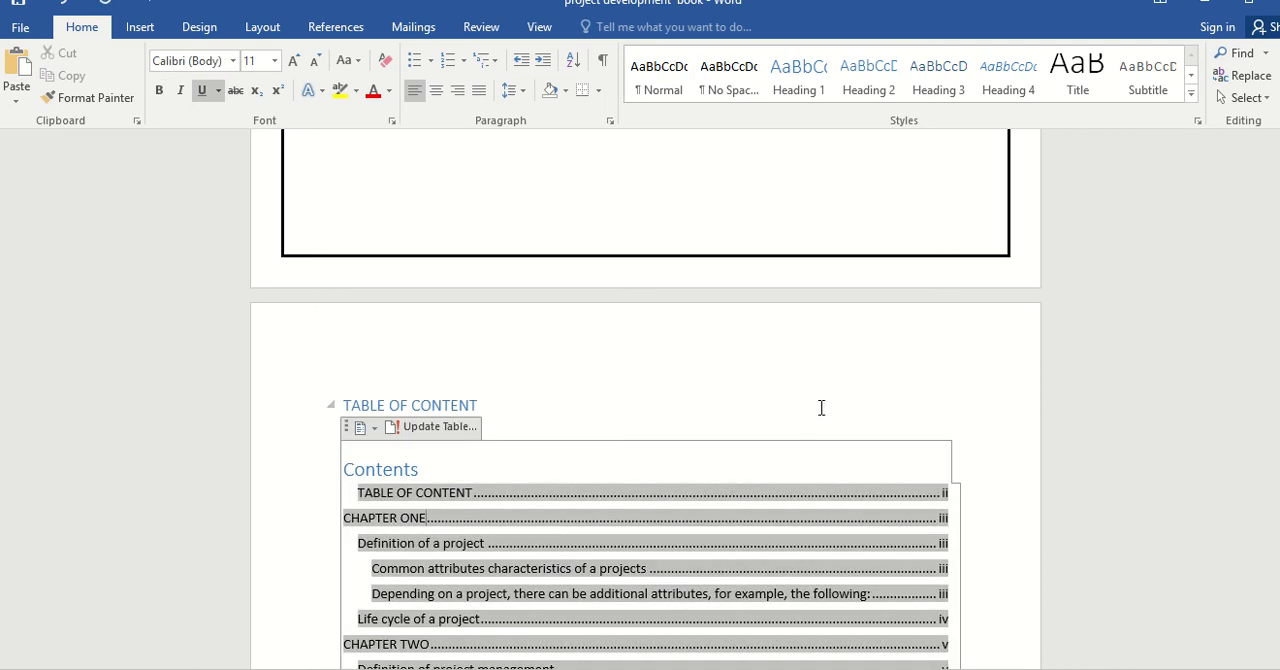
pyautogui.click(449, 430)
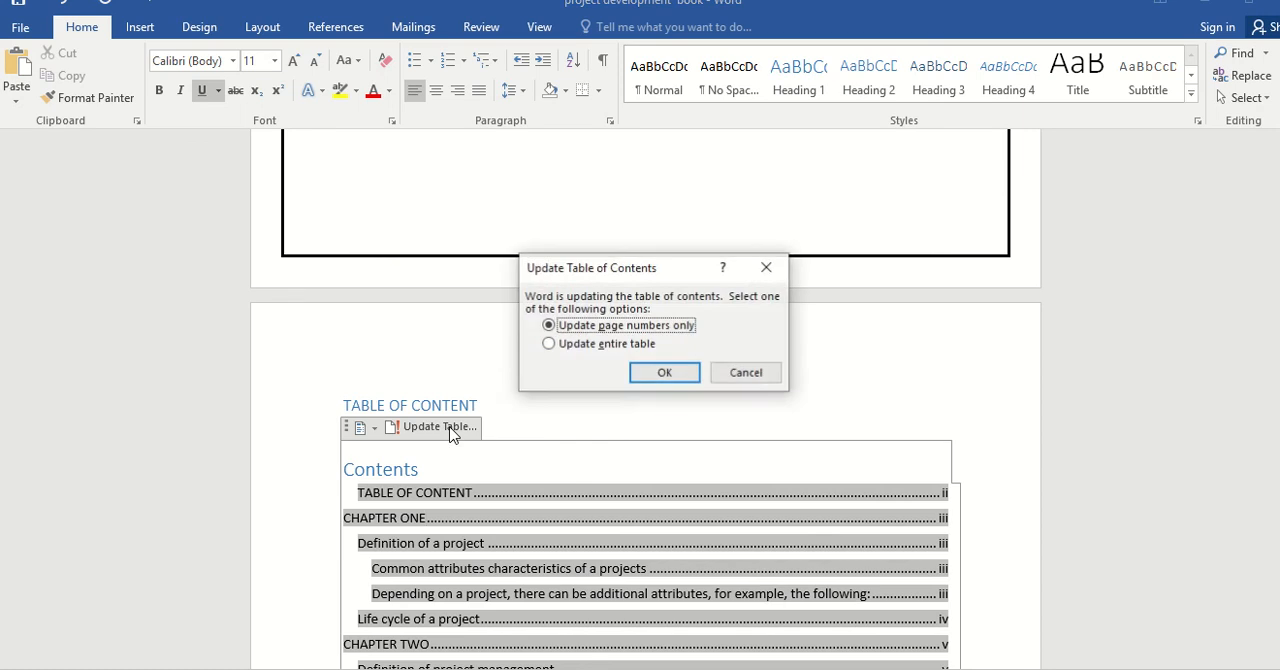
pyautogui.click(572, 348)
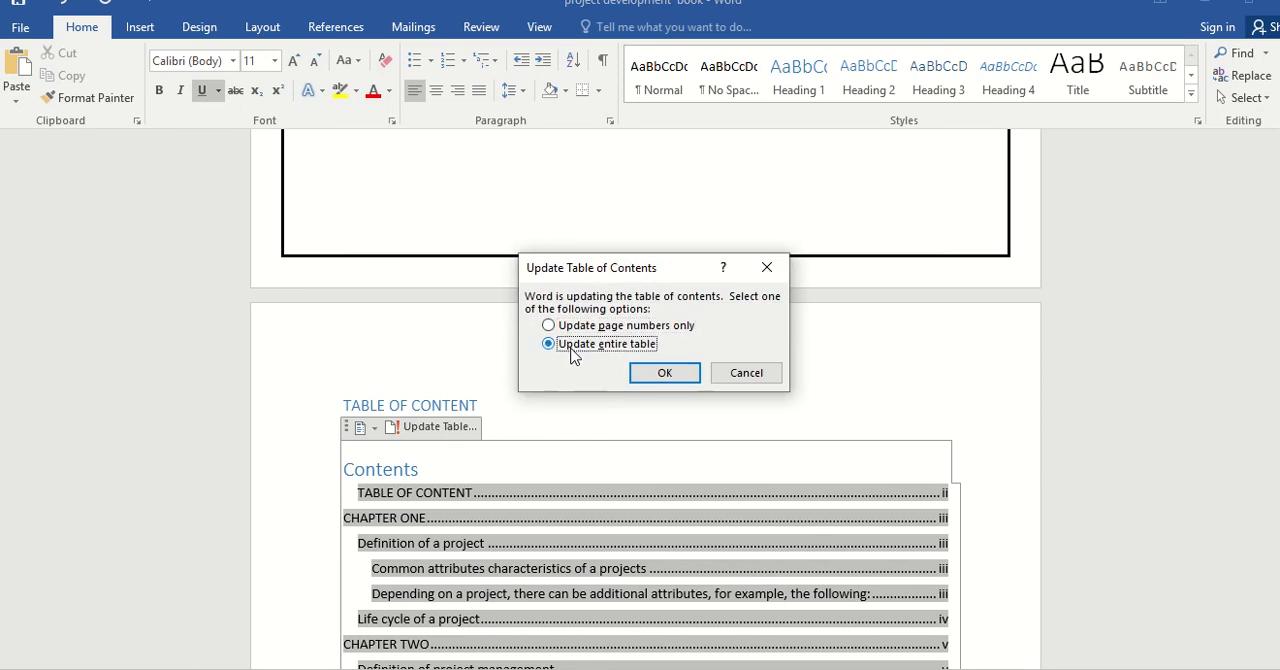
pyautogui.click(665, 374)
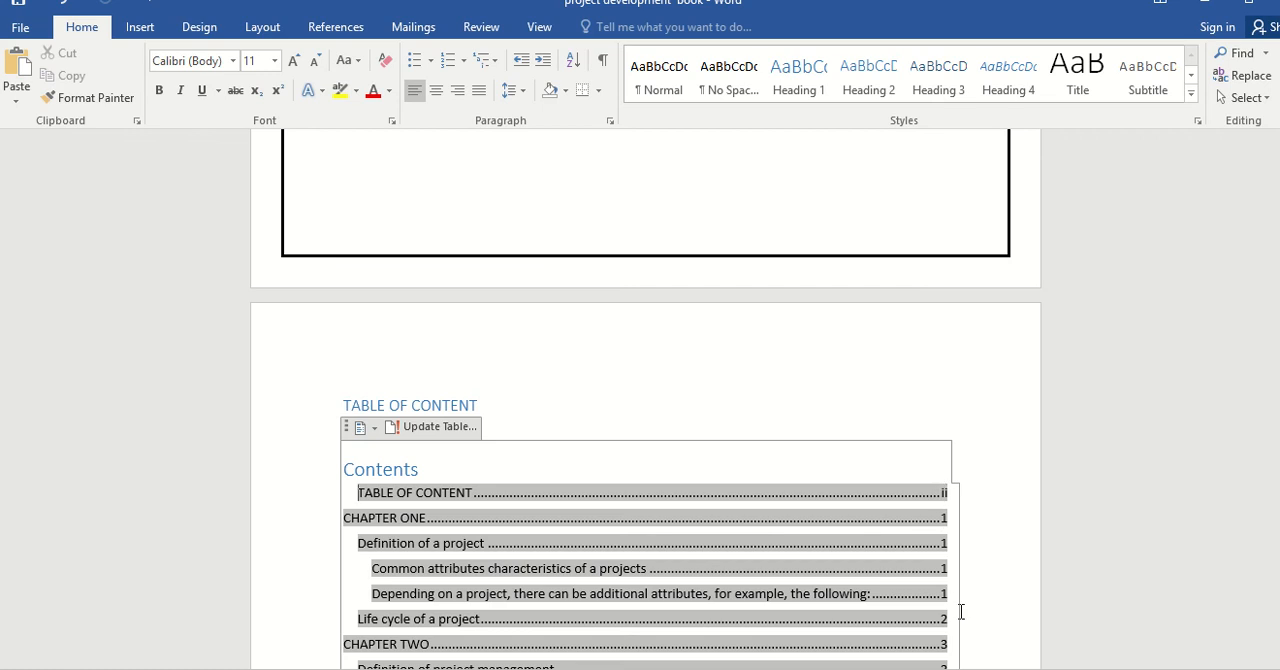
pyautogui.moveTo(1278, 180); pyautogui.dragTo(1278, 184)
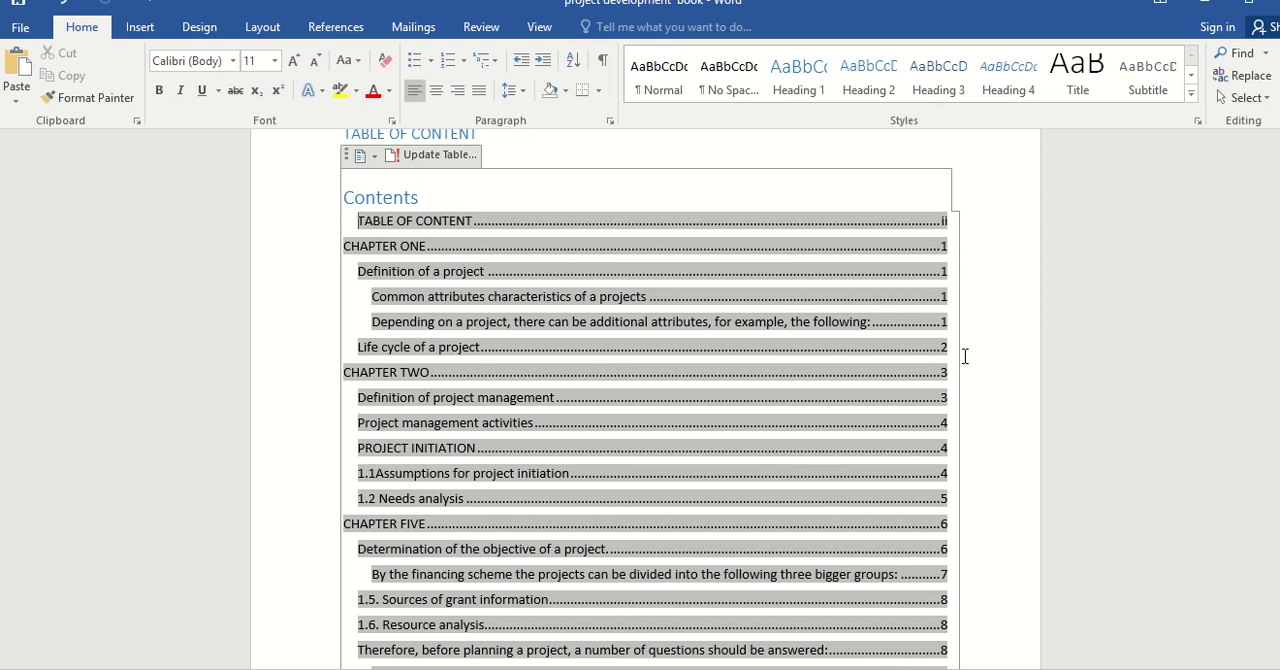
# Delete the blank lines above the CHAPTER ONE heading at the start of the new section, and place the cursor in the heading.
pyautogui.moveTo(1278, 180); pyautogui.dragTo(1278, 186)
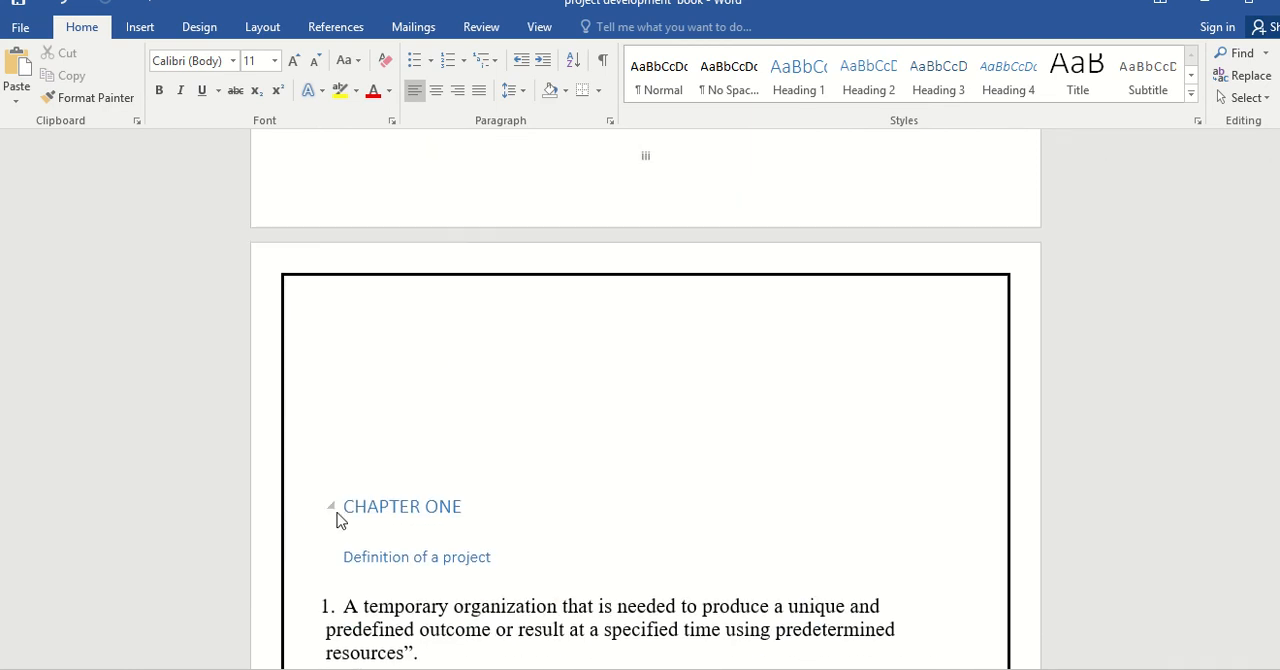
pyautogui.click(360, 486)
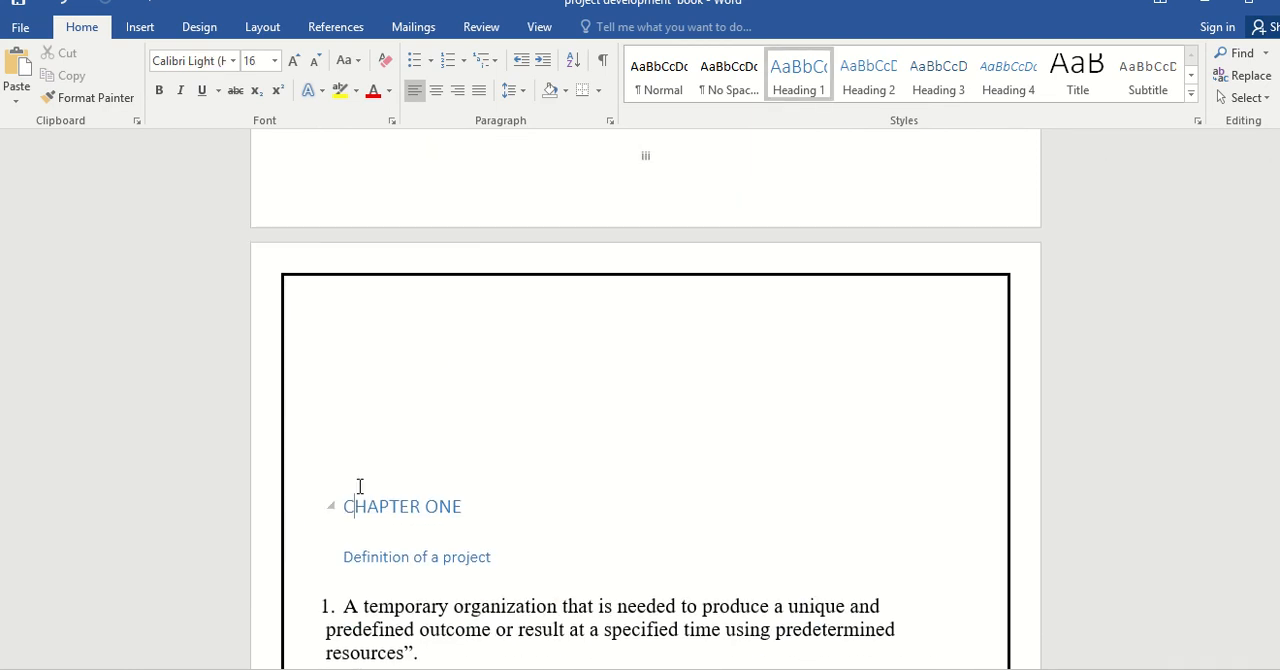
pyautogui.click(348, 493)
pyautogui.press('BackSpace')
pyautogui.press('BackSpace')
pyautogui.press('BackSpace')
pyautogui.press('BackSpace')
pyautogui.press('BackSpace')
pyautogui.press('BackSpace')
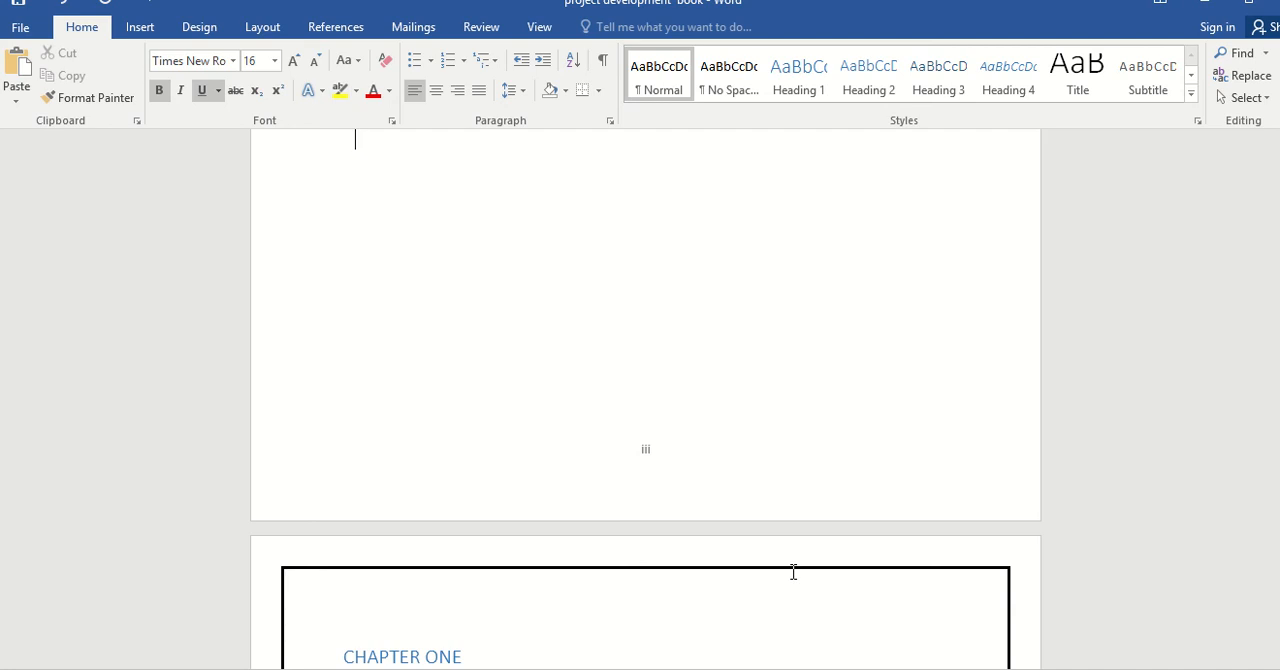
pyautogui.press('Down')
pyautogui.press('Down')
pyautogui.press('Down')
pyautogui.press('Down')
pyautogui.press('Down')
pyautogui.press('Down')
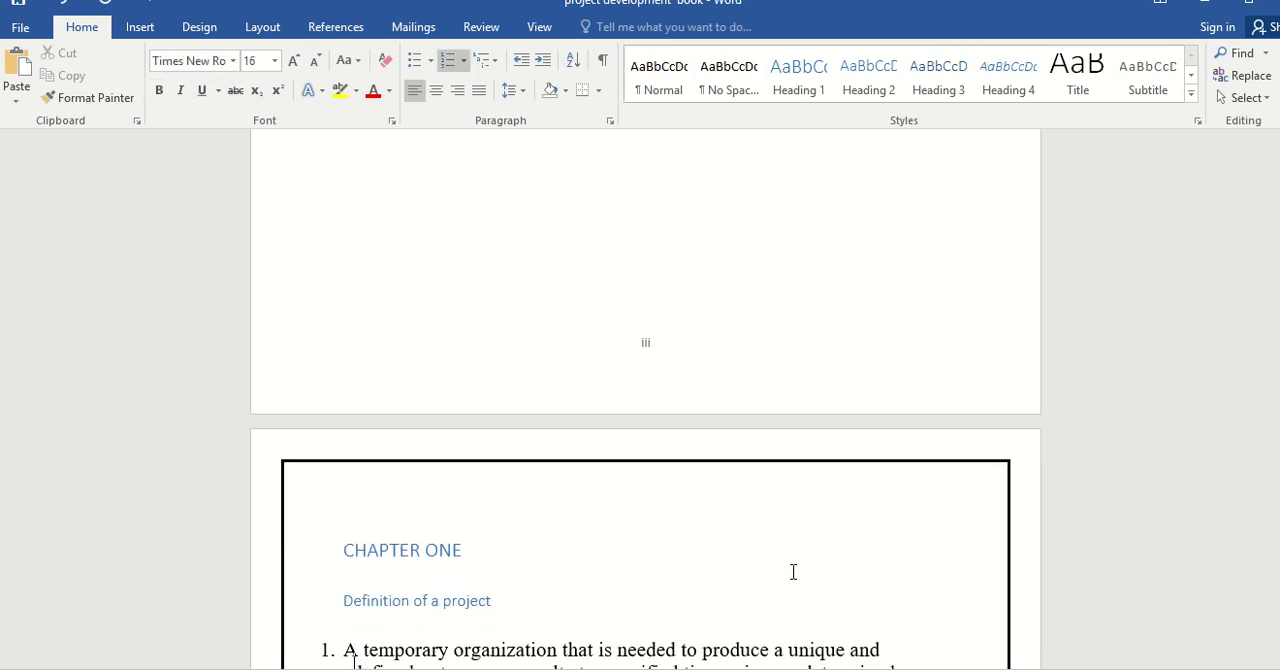
pyautogui.press('Down')
pyautogui.press('Down')
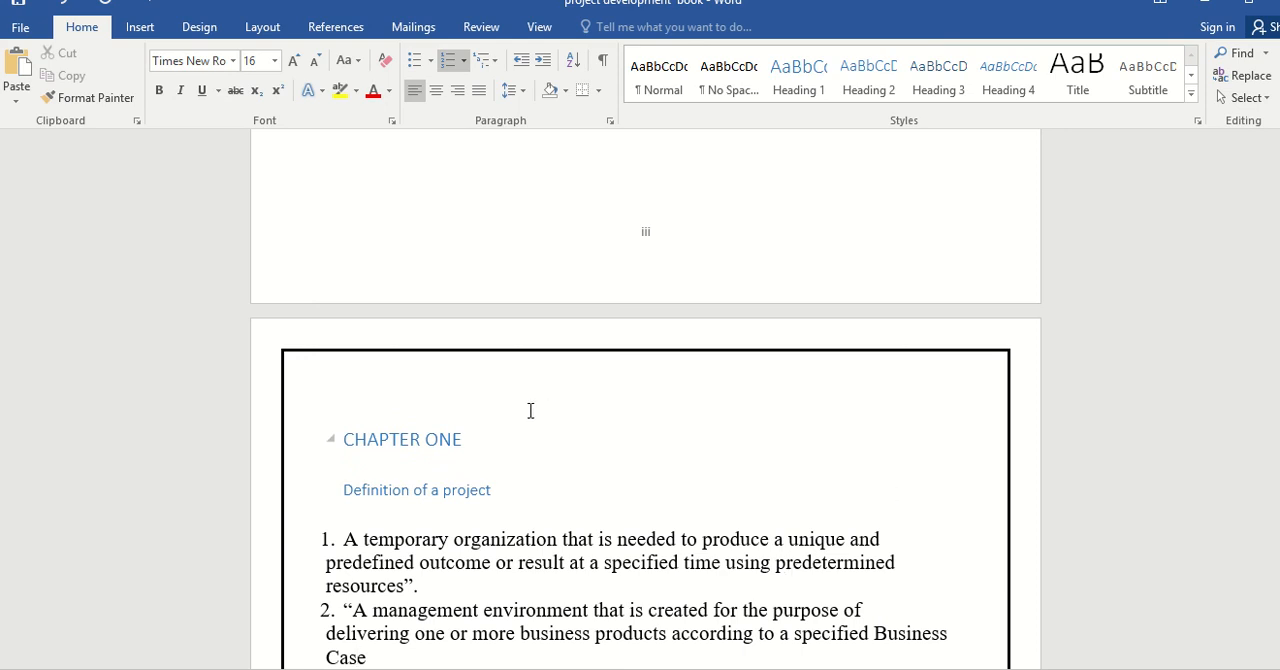
pyautogui.click(523, 357)
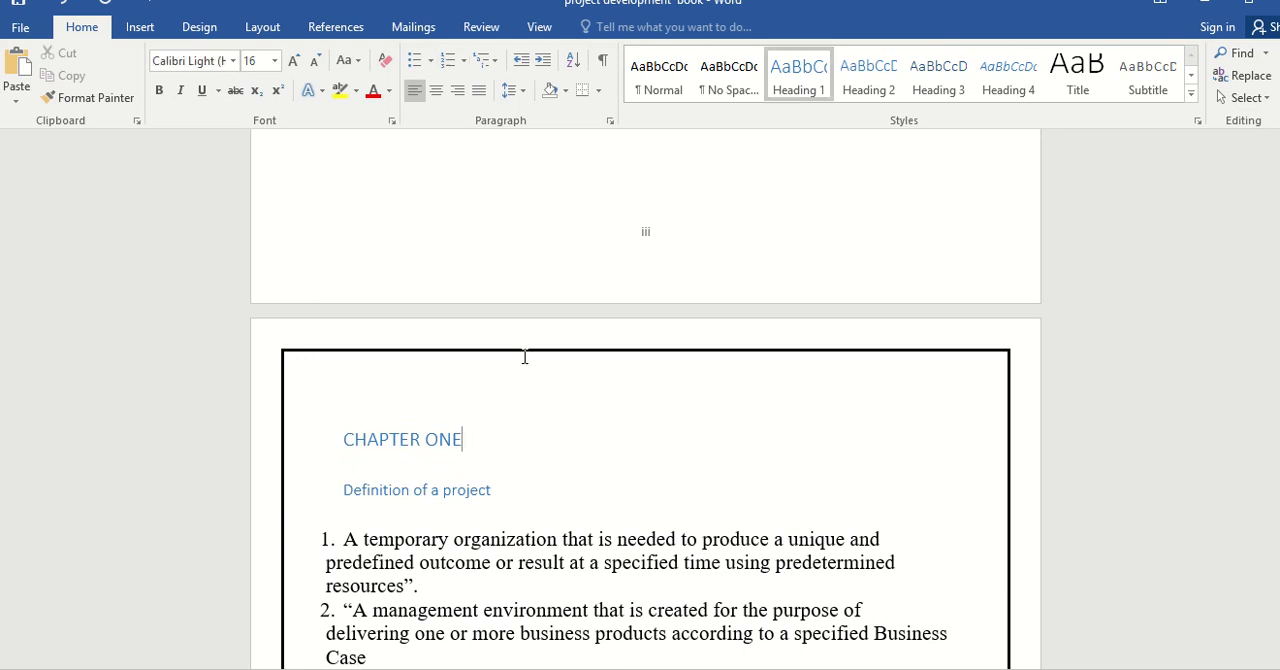
# Remove the page border from the CHAPTER ONE page by setting it to None for this section's first page only.
pyautogui.click(568, 530)
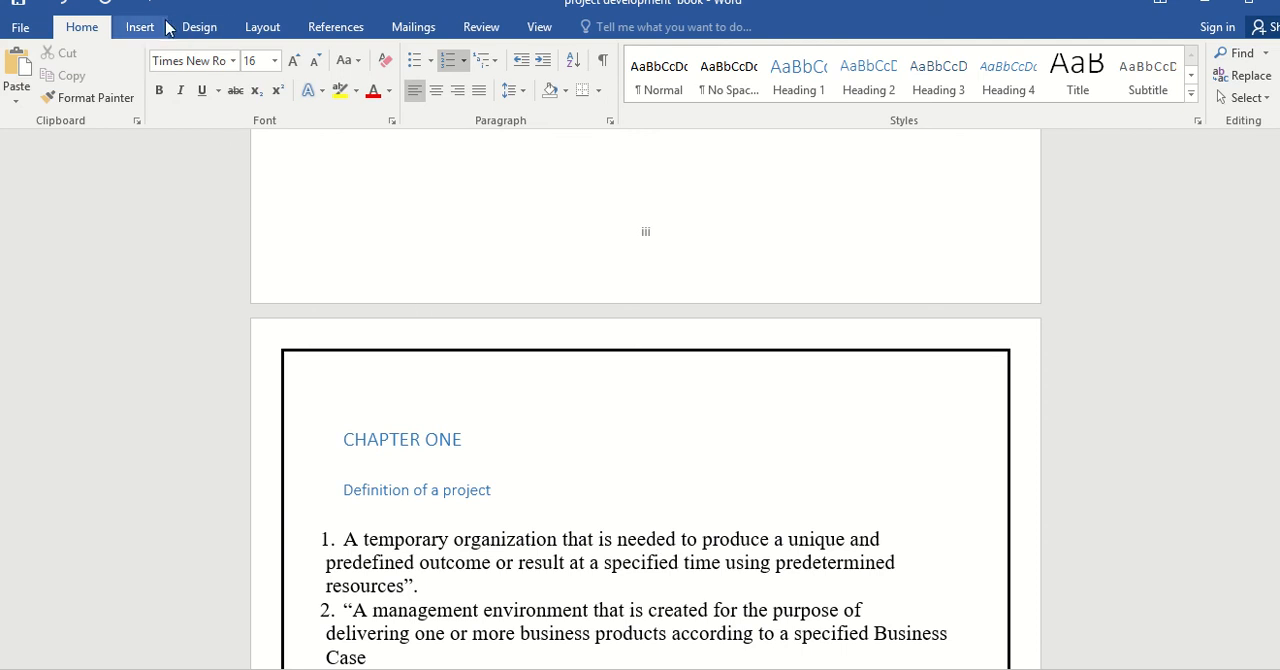
pyautogui.click(196, 30)
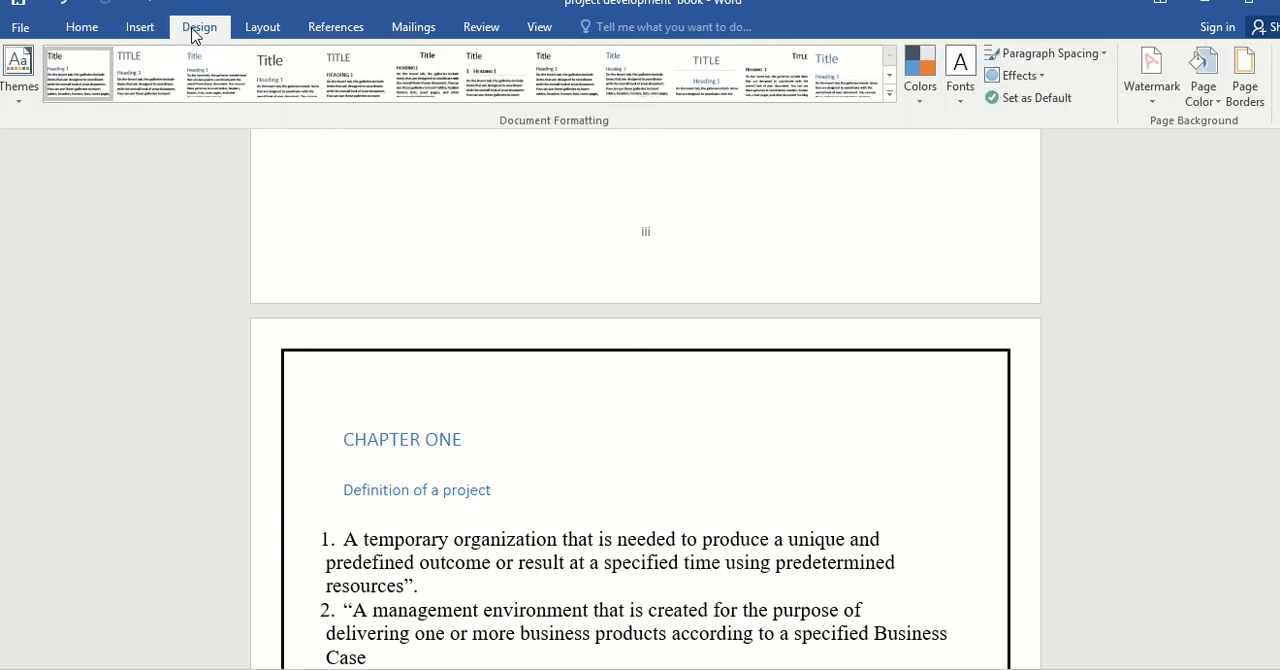
pyautogui.click(1245, 92)
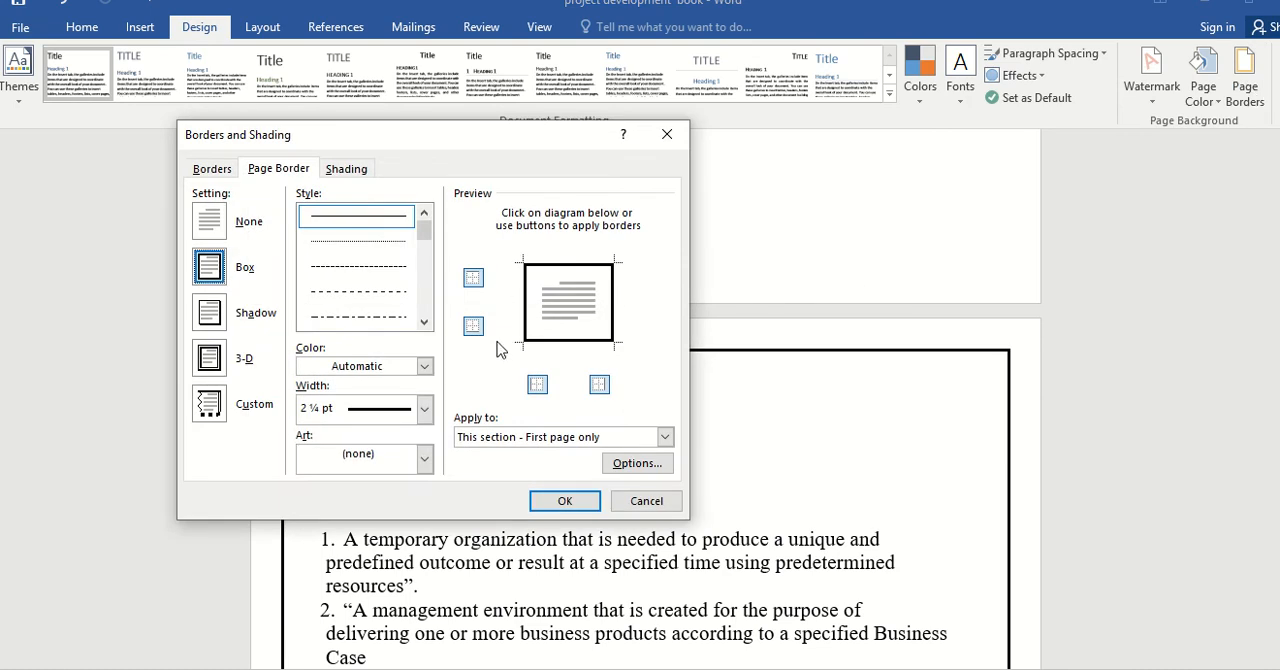
pyautogui.click(212, 222)
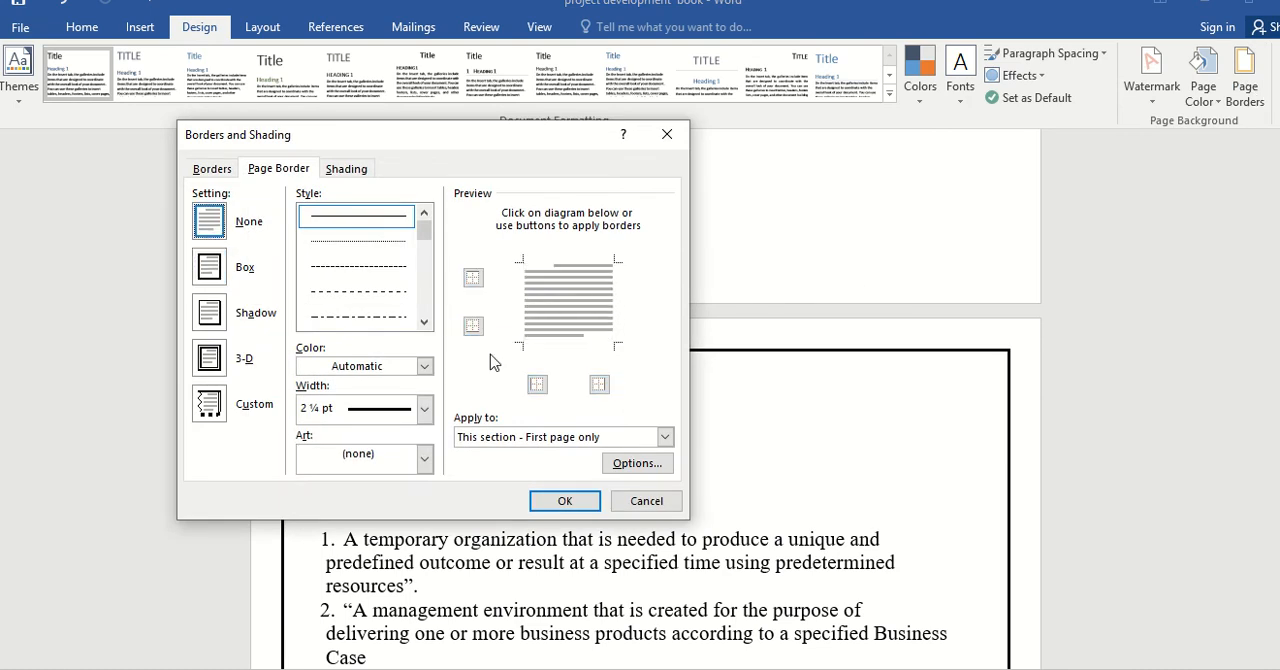
pyautogui.click(598, 440)
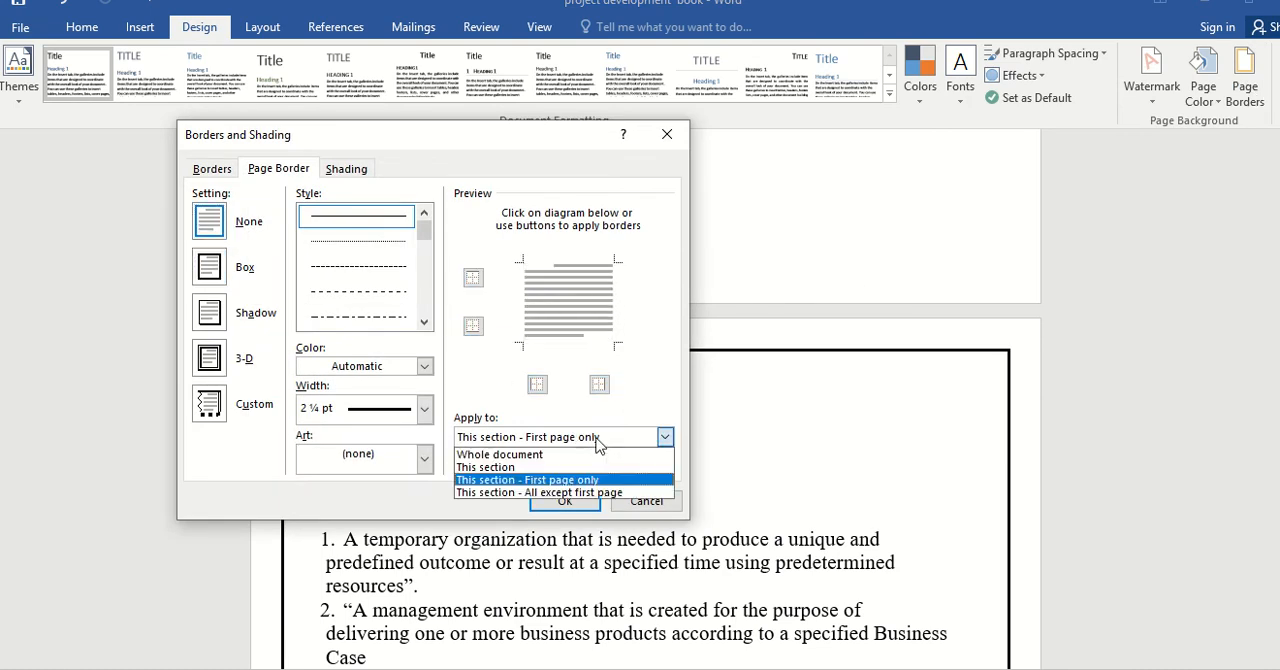
pyautogui.click(598, 444)
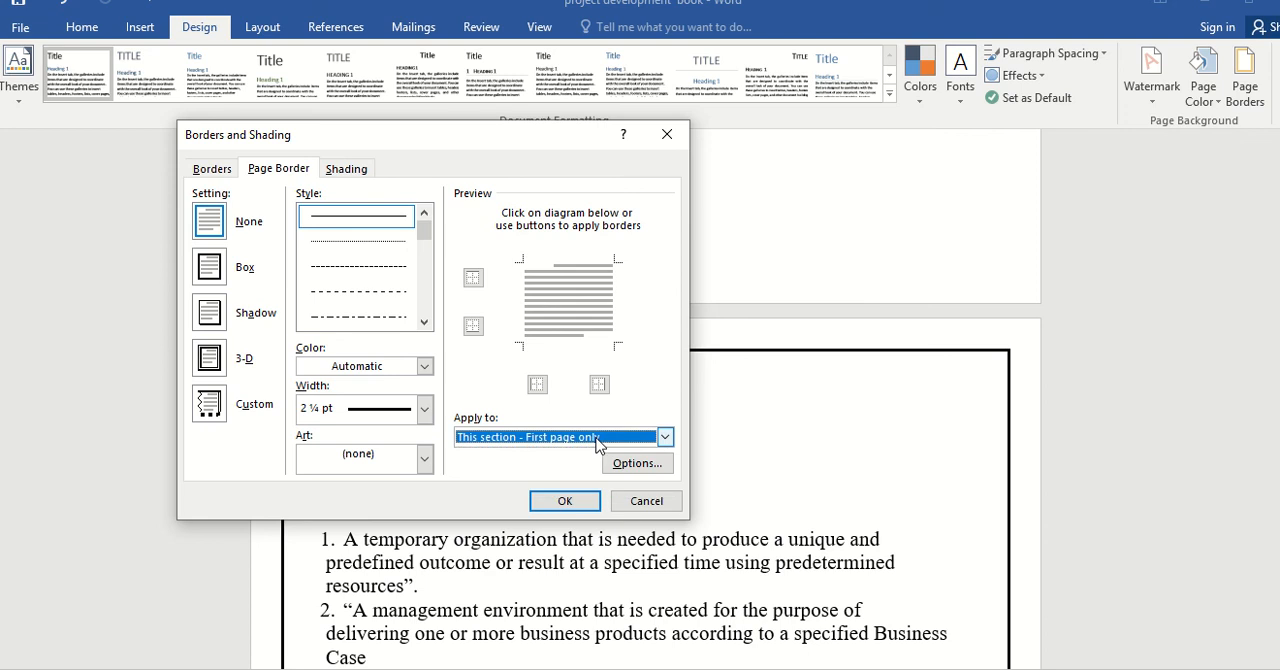
pyautogui.click(598, 440)
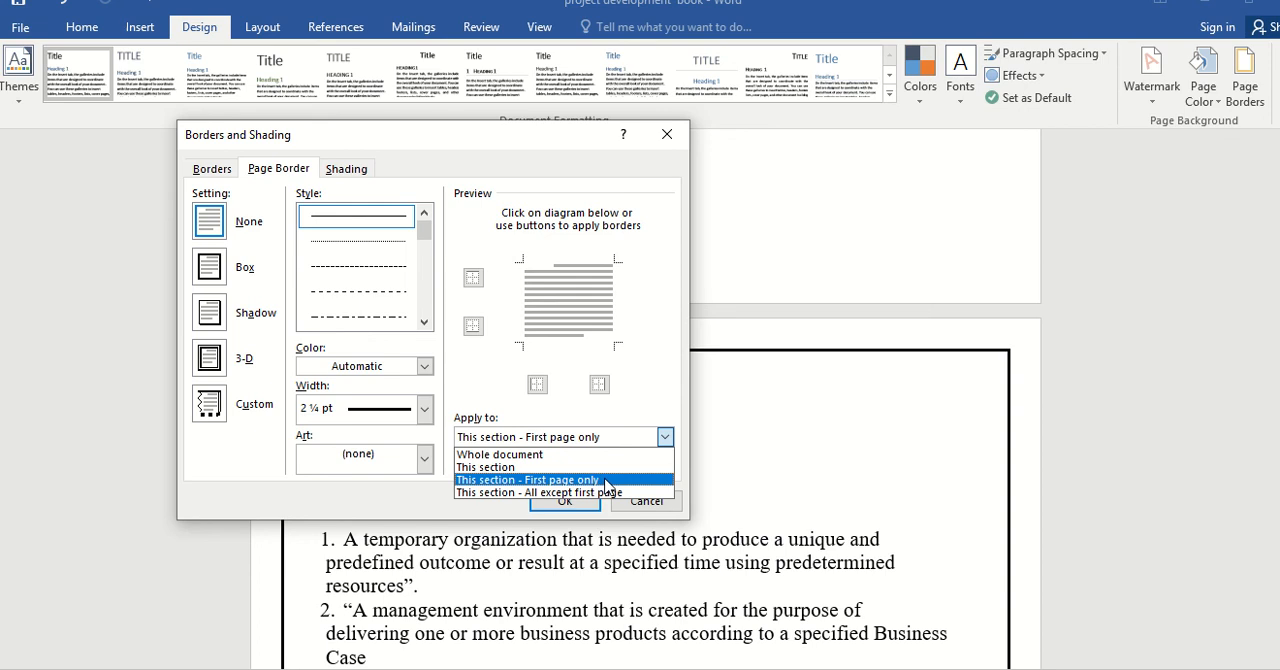
pyautogui.click(605, 481)
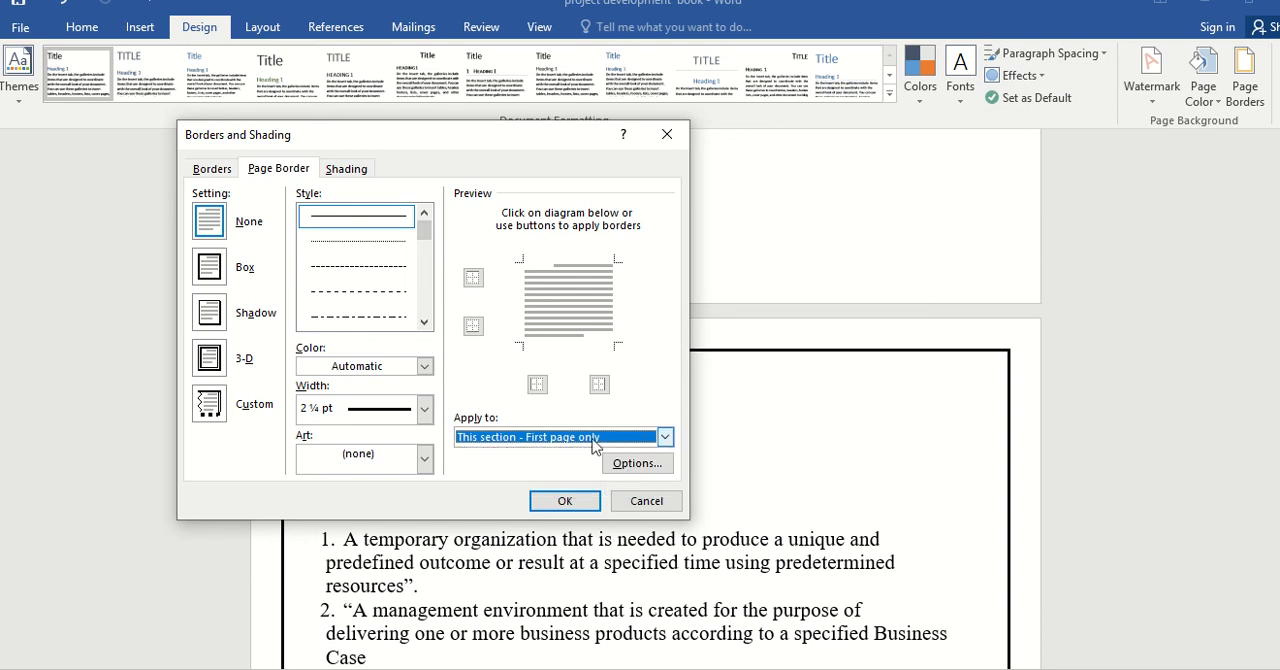
pyautogui.click(566, 501)
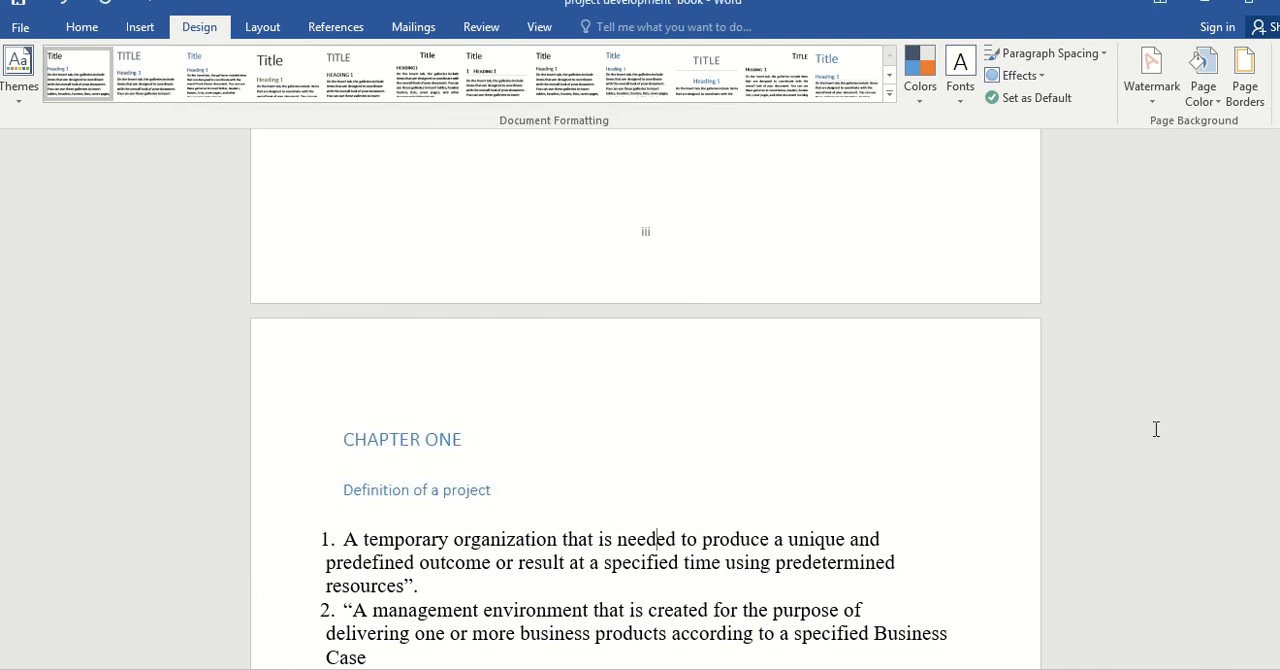
# Review the cover page and table of contents, follow the 1.1. Initial study entry to its heading, and check that page's number.
pyautogui.moveTo(1279, 240); pyautogui.dragTo(1279, 153)
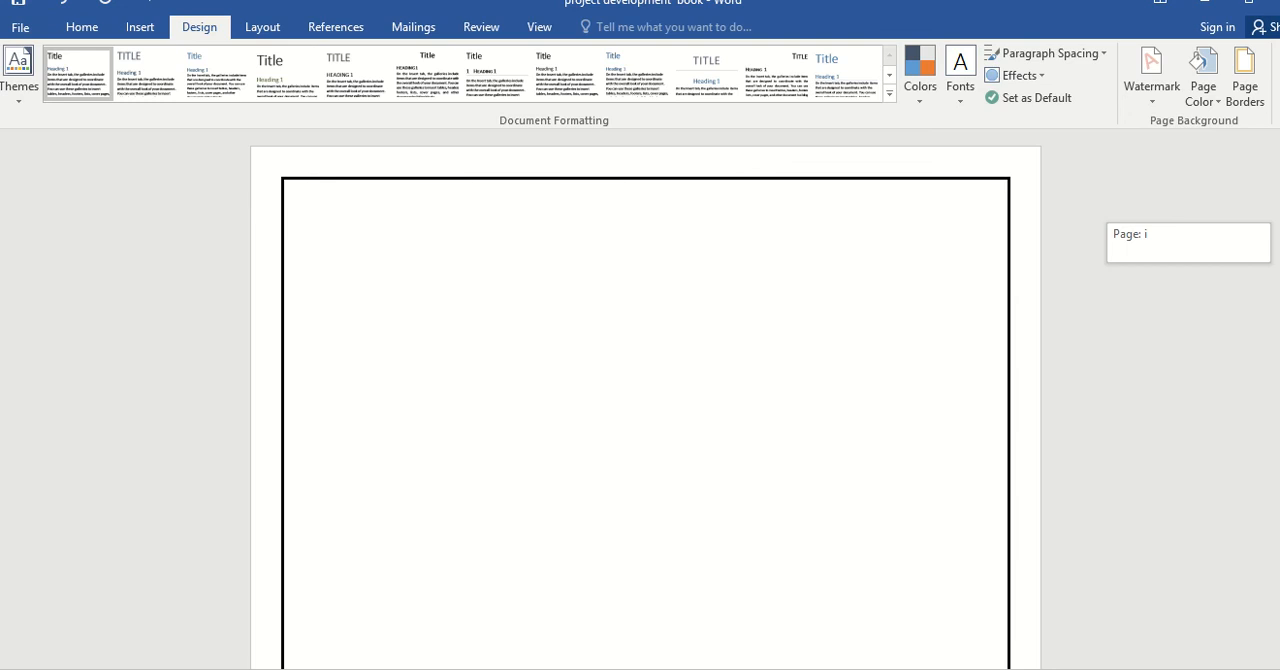
pyautogui.moveTo(1279, 152)
pyautogui.mouseDown()
pyautogui.moveTo(1279, 217)
pyautogui.moveTo(1279, 171)
pyautogui.mouseUp()
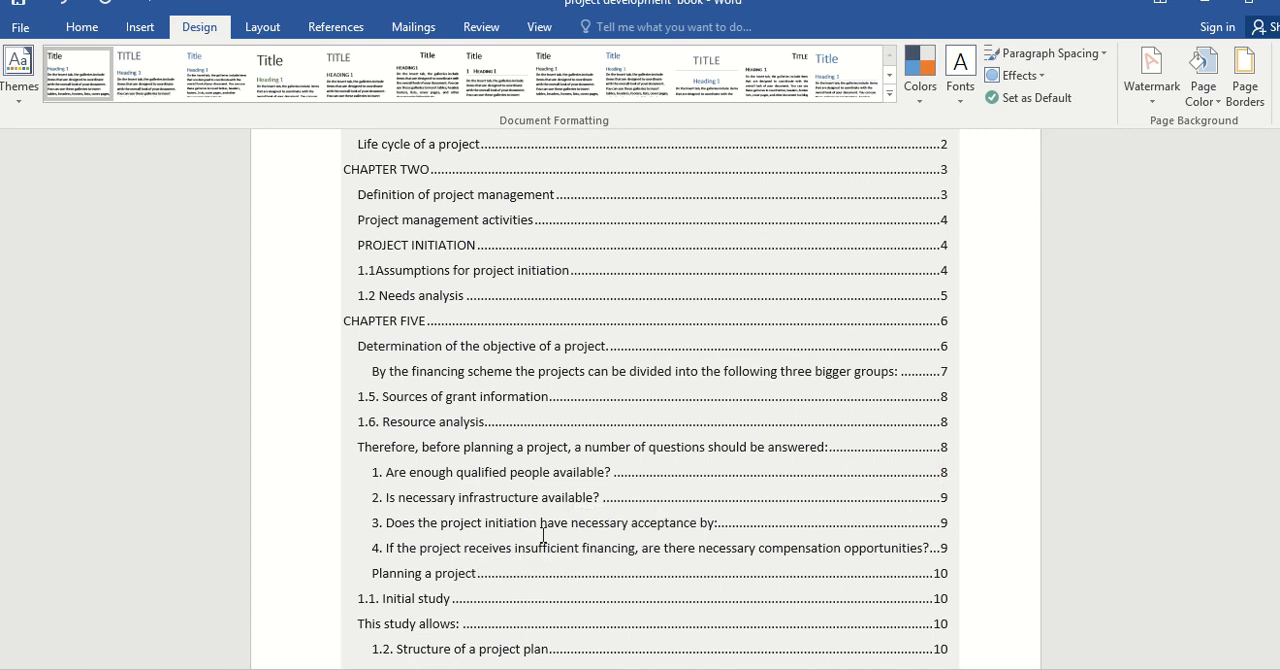
pyautogui.keyDown('ctrl'); pyautogui.click(477, 610); pyautogui.keyUp('ctrl')
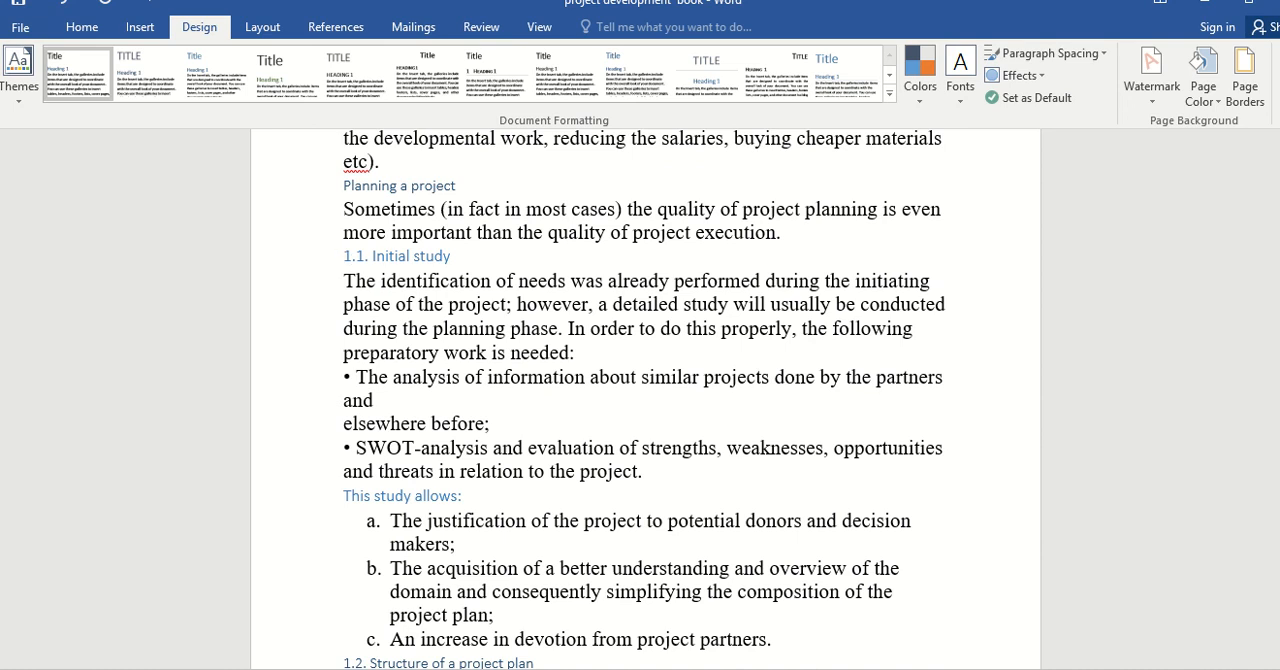
pyautogui.moveTo(1279, 510); pyautogui.dragTo(1279, 523)
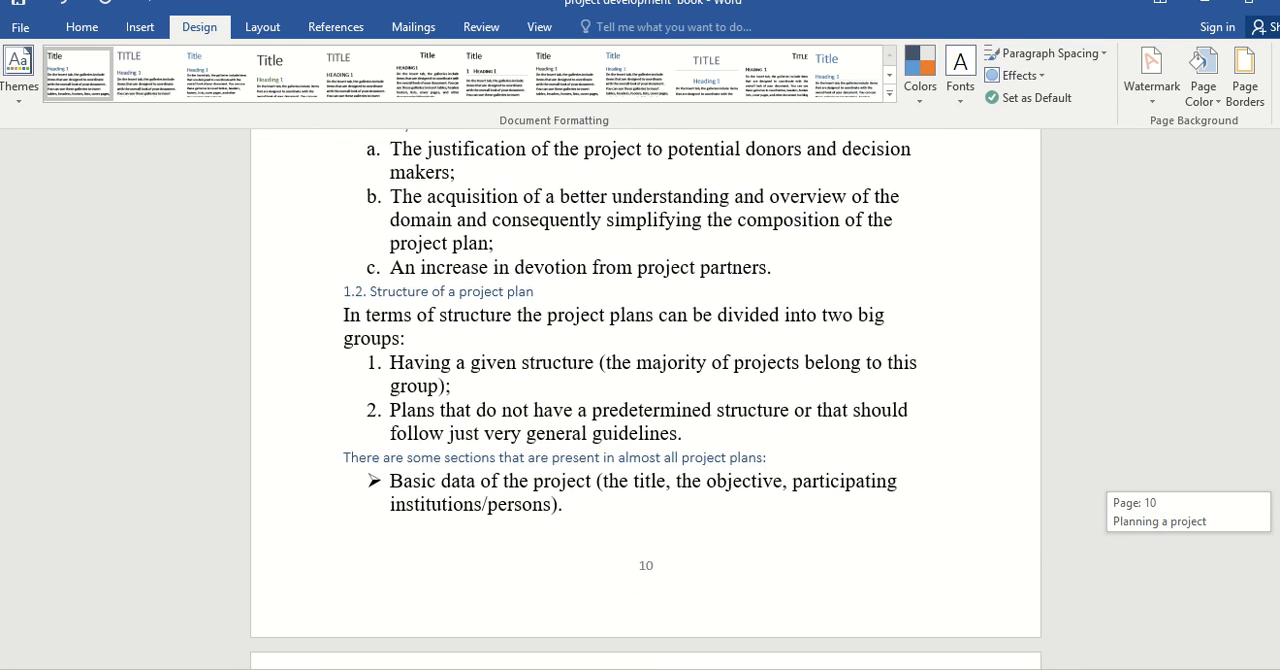
pyautogui.moveTo(1279, 523); pyautogui.dragTo(1279, 509)
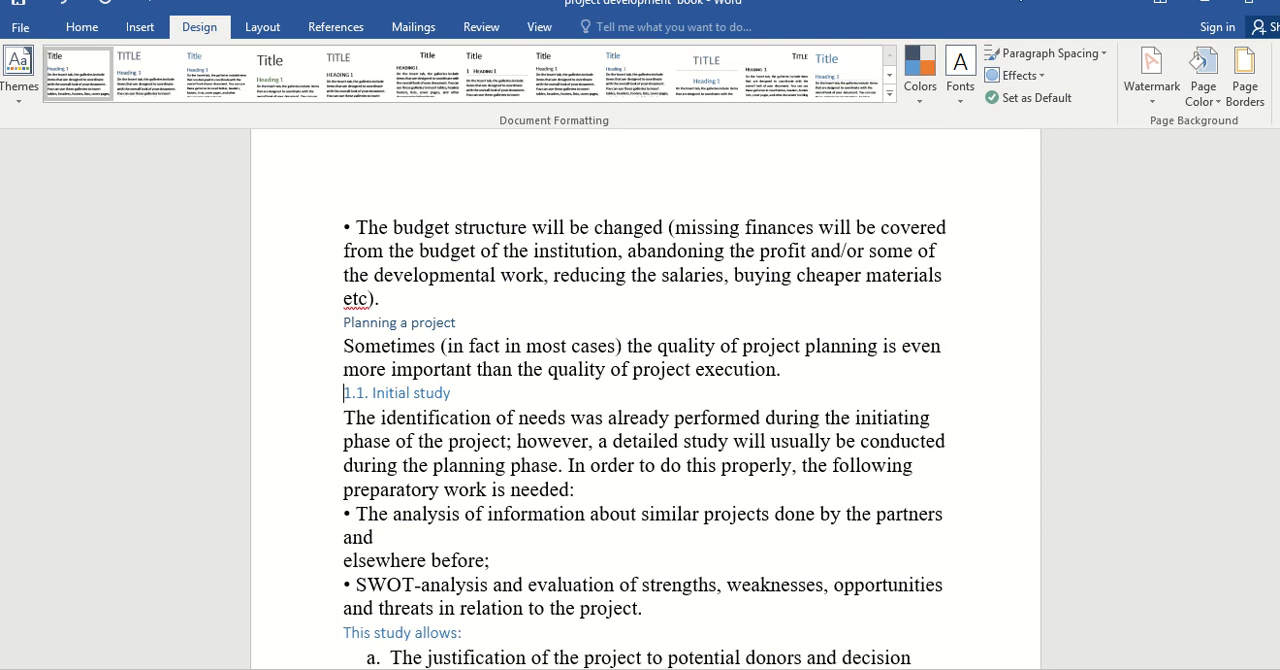
pyautogui.moveTo(700, 5)
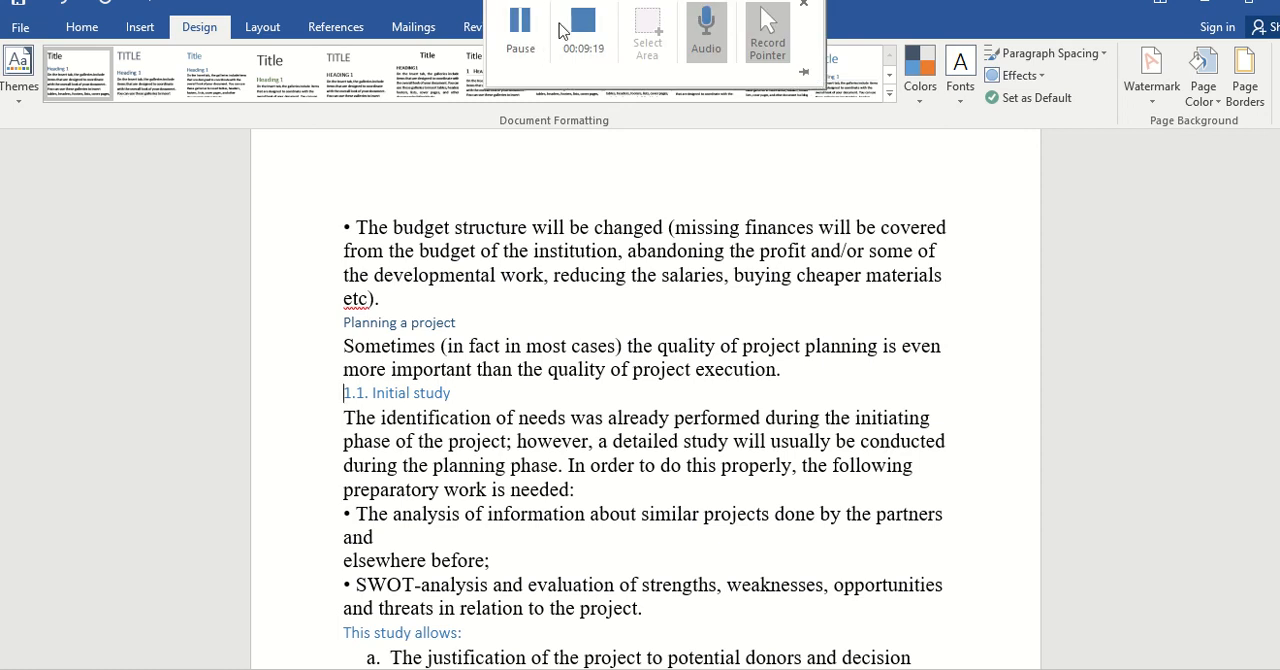